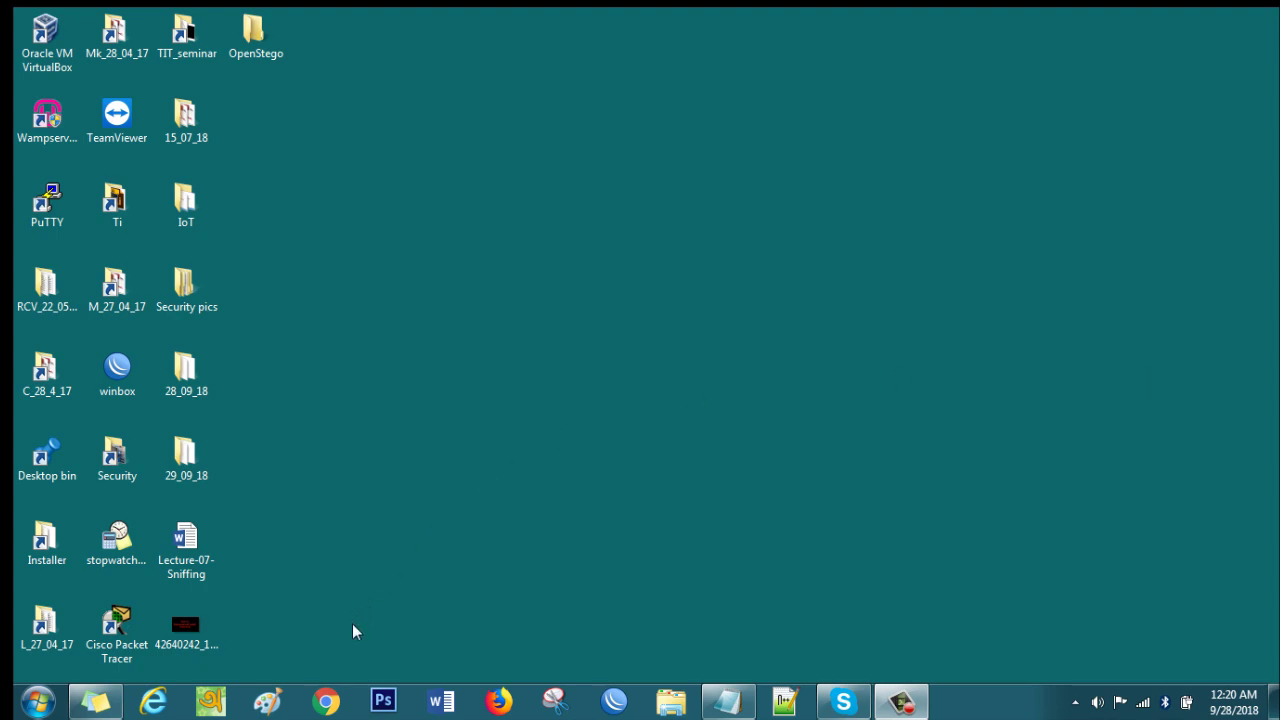
# Search the web for OpenStego in Chrome and view its homepage at openstego.com
pyautogui.click(327, 703)
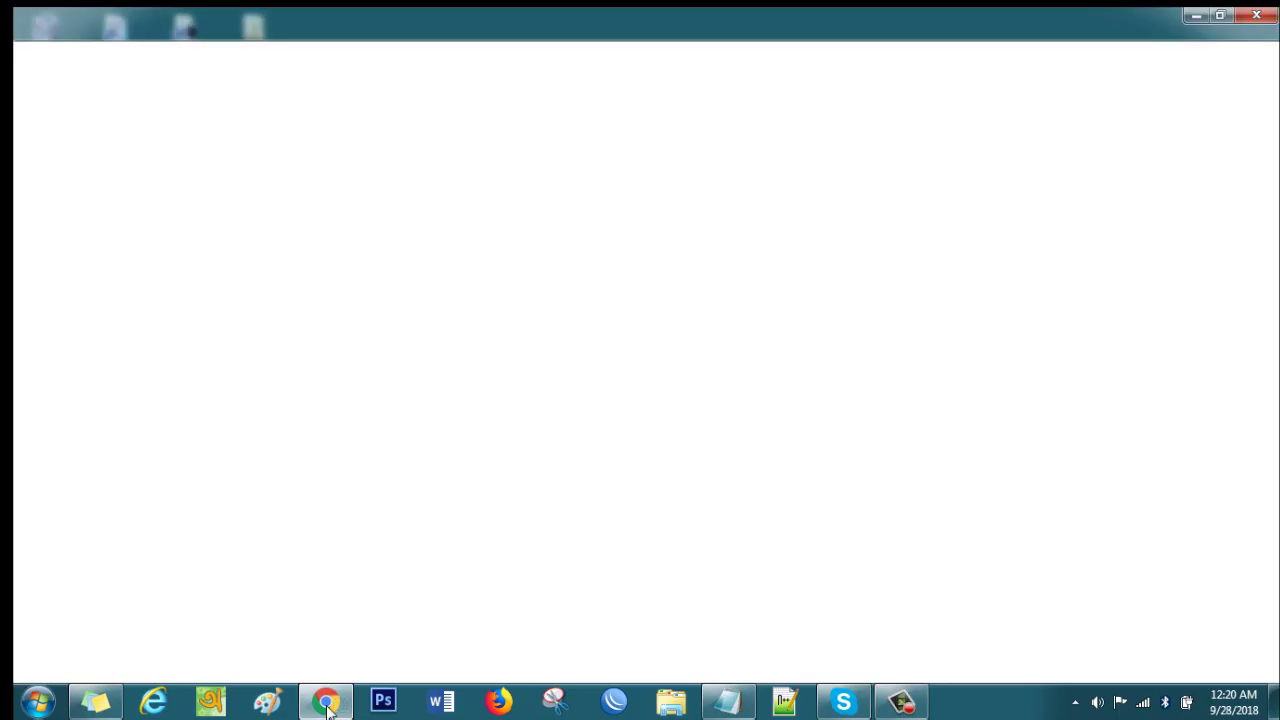
pyautogui.doubleClick(460, 15)
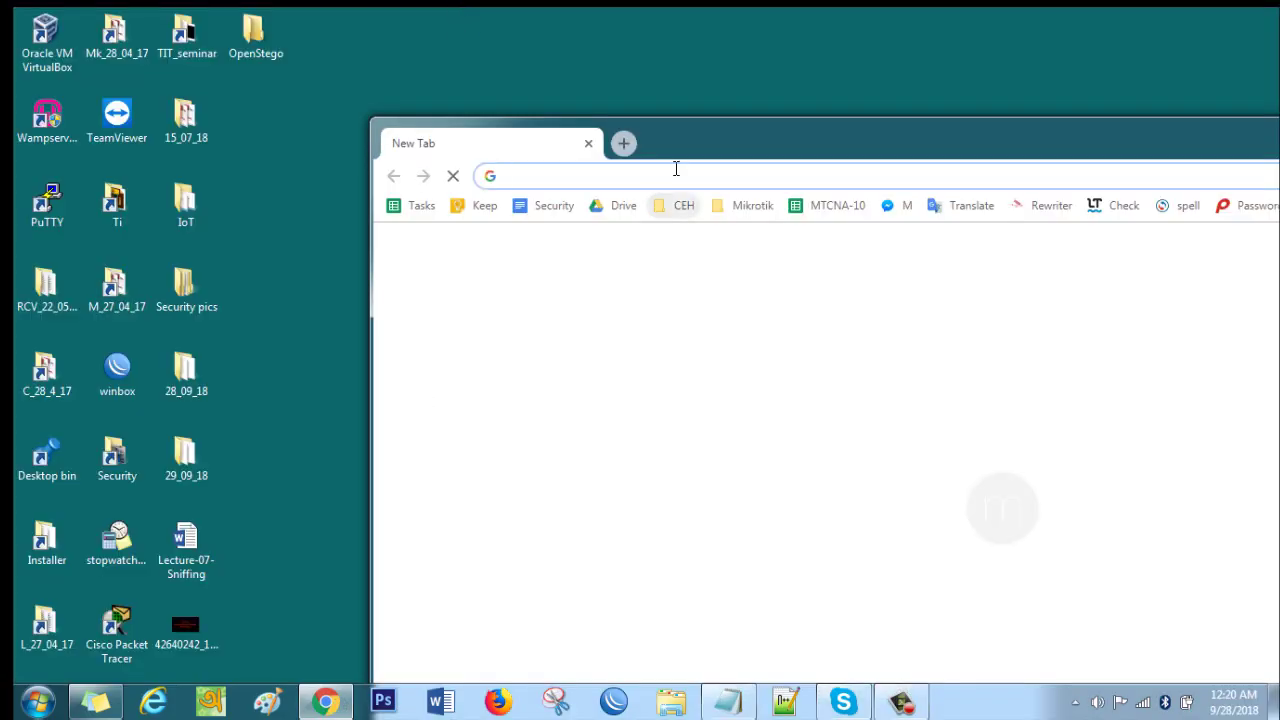
pyautogui.write('openStego')
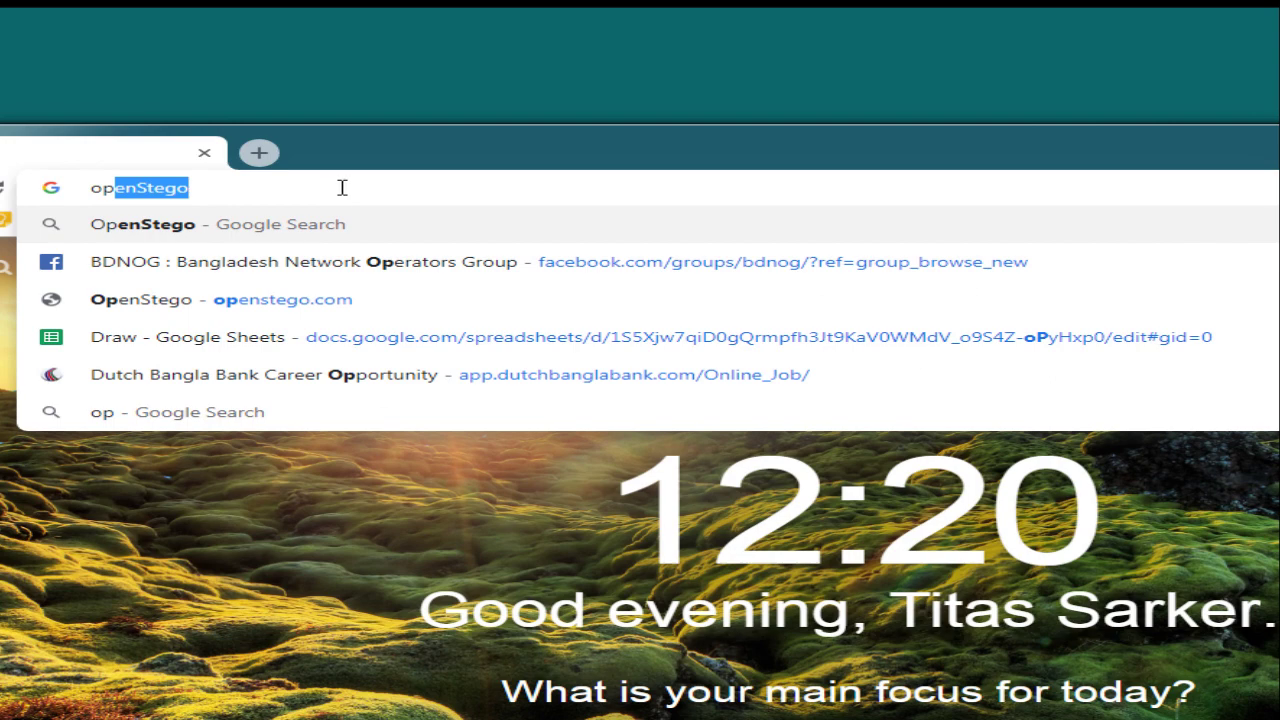
pyautogui.press('Return')
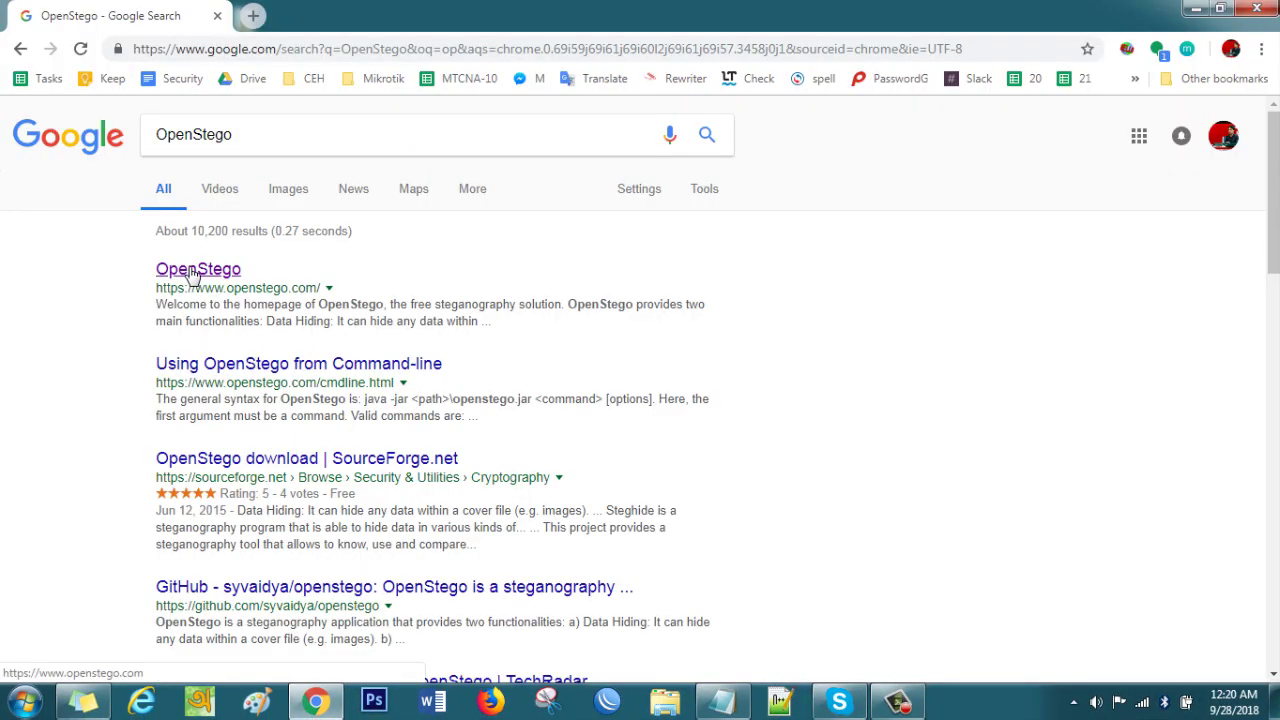
pyautogui.click(193, 274)
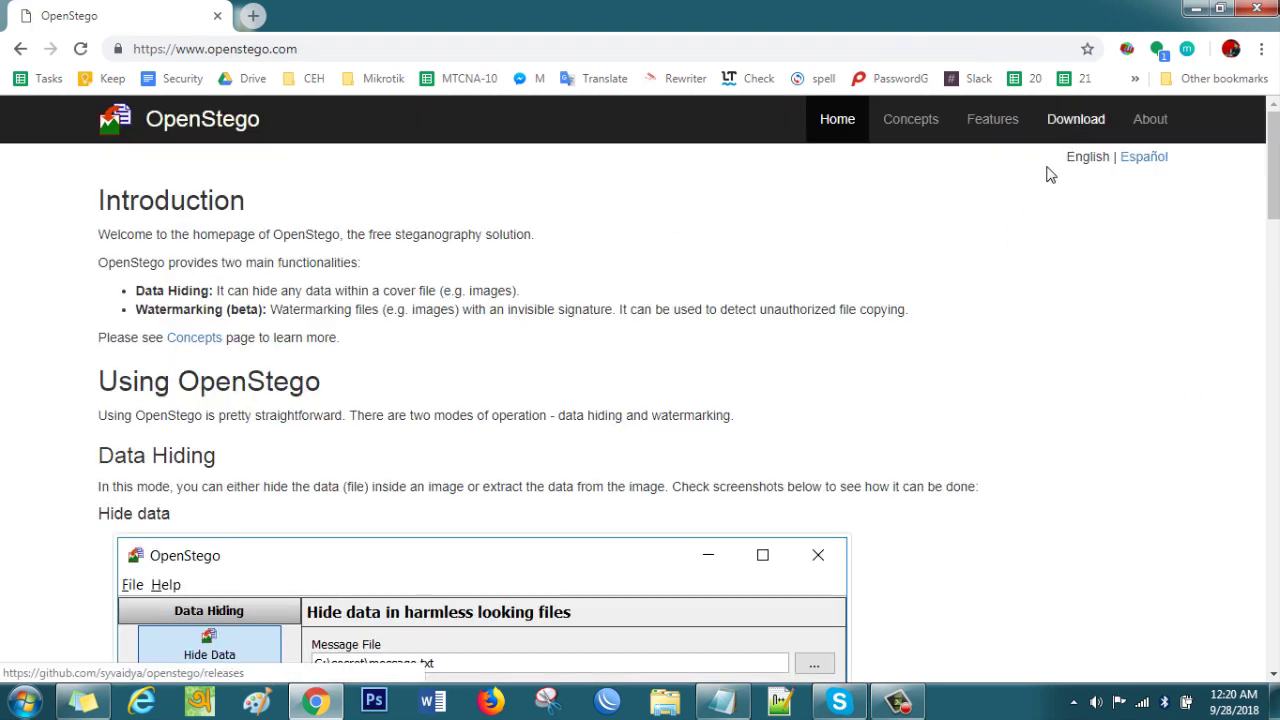
pyautogui.click(1193, 13)
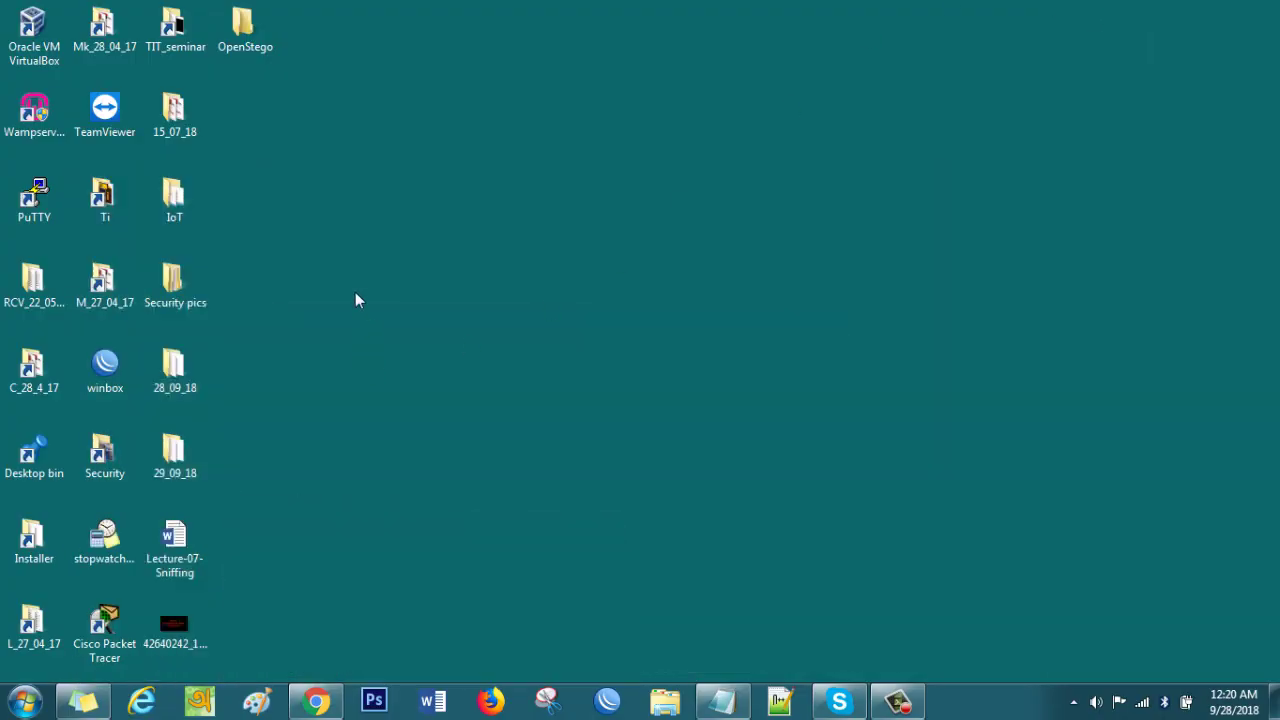
# Install OpenStego by running Setup-OpenStego-0.6.1 from the desktop's OpenStego folder as administrator, accepting the licence agreement
pyautogui.doubleClick(243, 28)
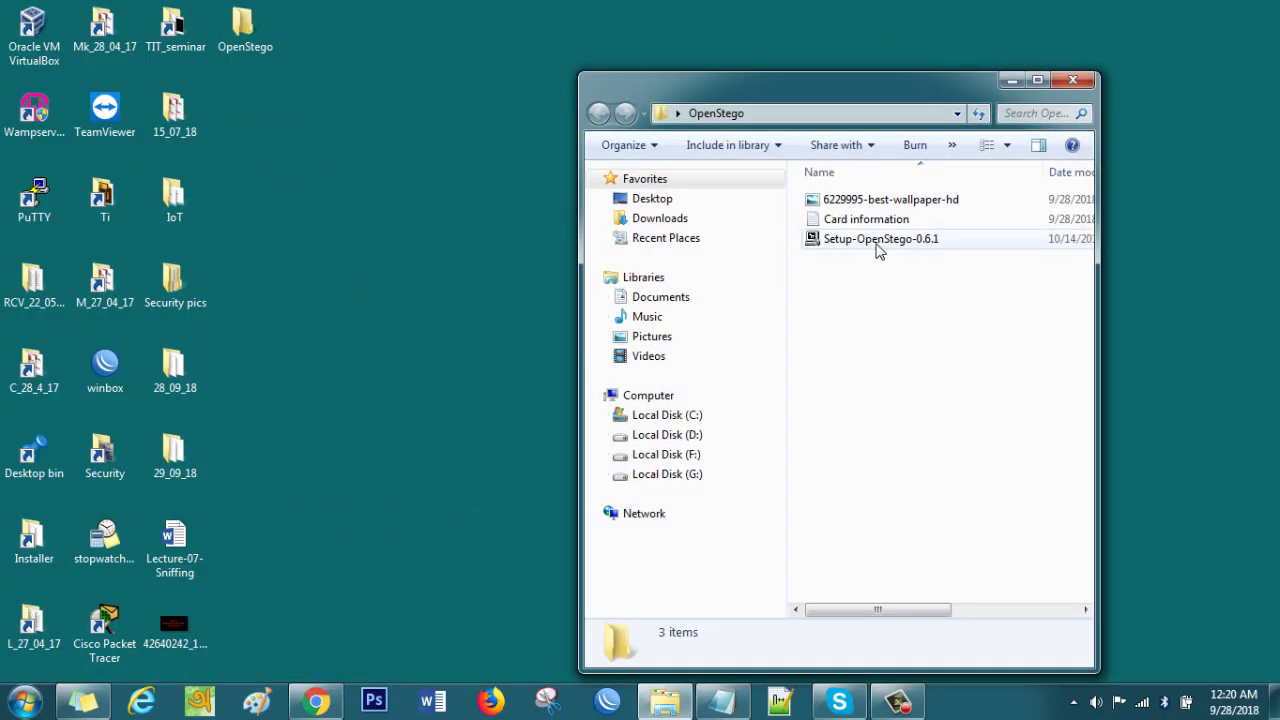
pyautogui.doubleClick(877, 240)
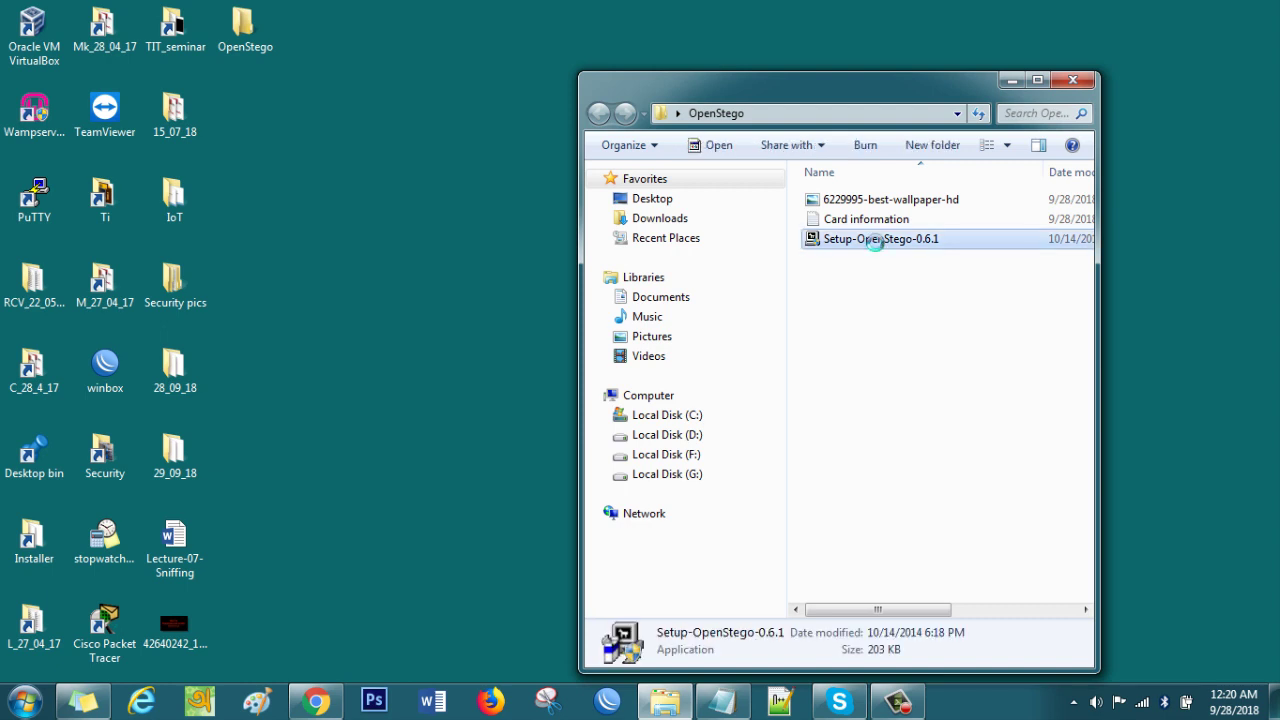
pyautogui.rightClick(876, 240)
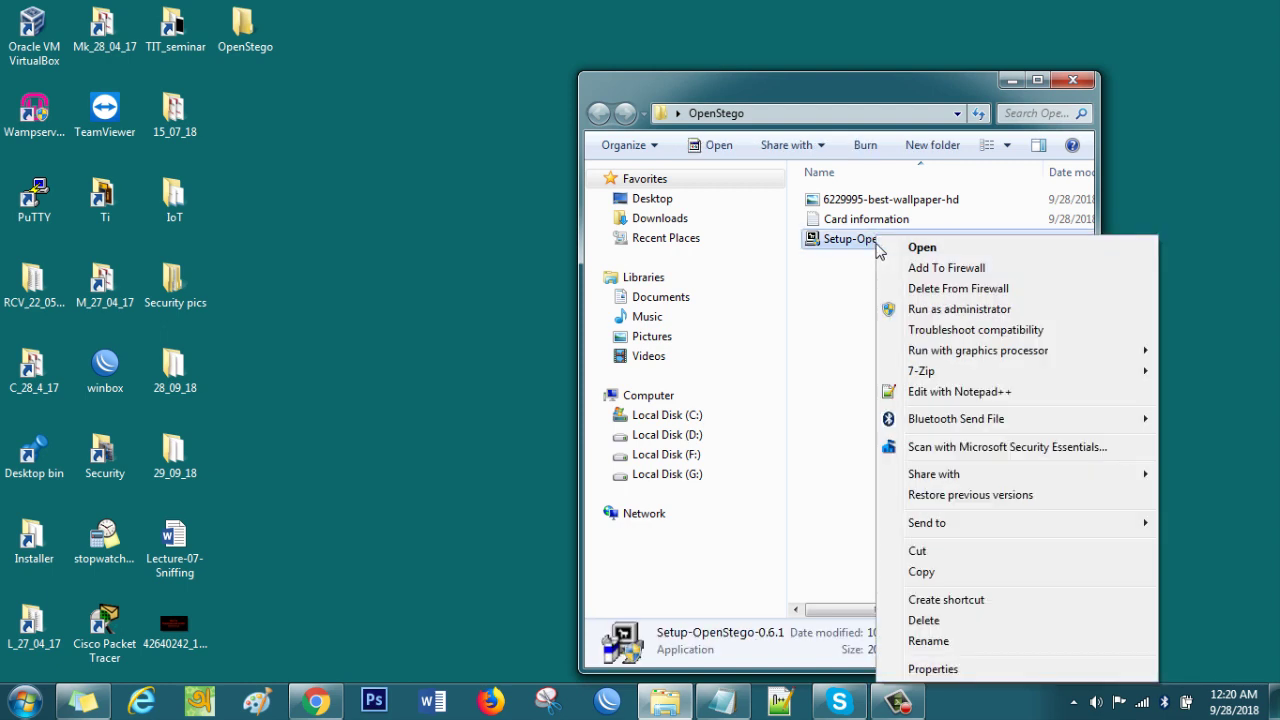
pyautogui.click(932, 309)
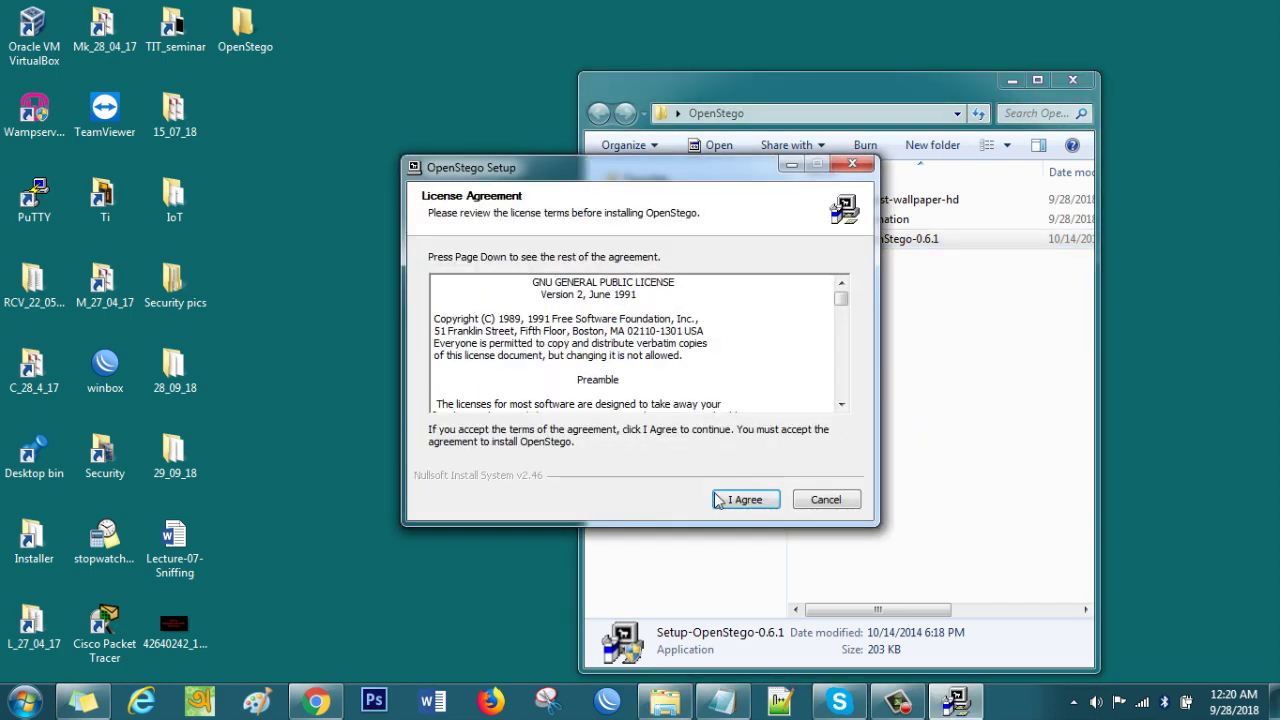
pyautogui.click(726, 505)
pyautogui.click(740, 504)
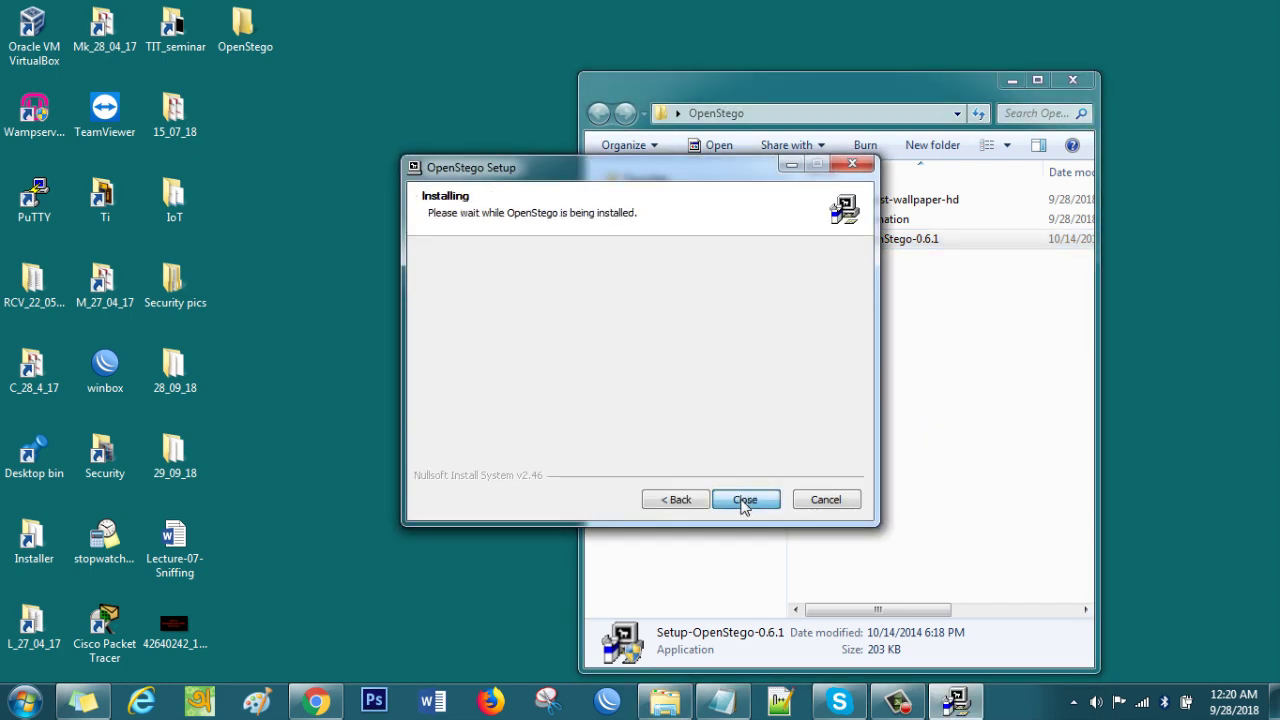
pyautogui.click(744, 502)
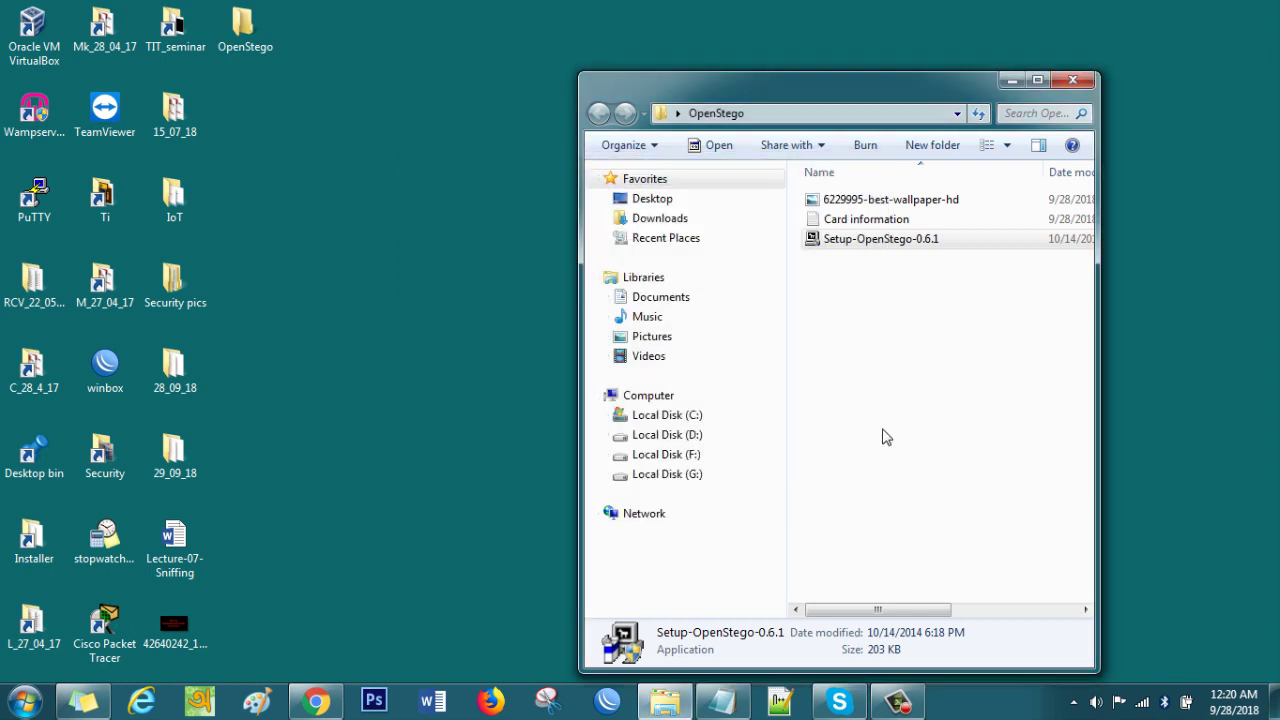
# View the 6229995-best-wallpaper-hd image and the contents of the Card information text file
pyautogui.doubleClick(914, 203)
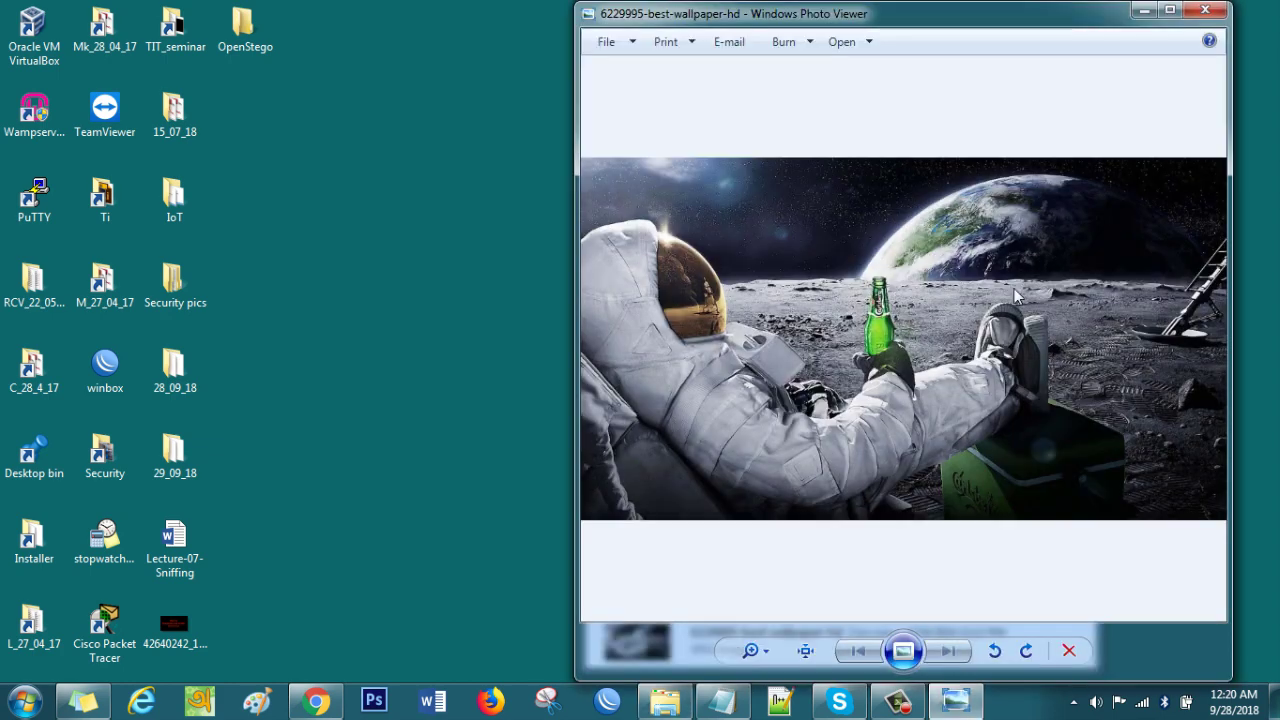
pyautogui.click(1205, 12)
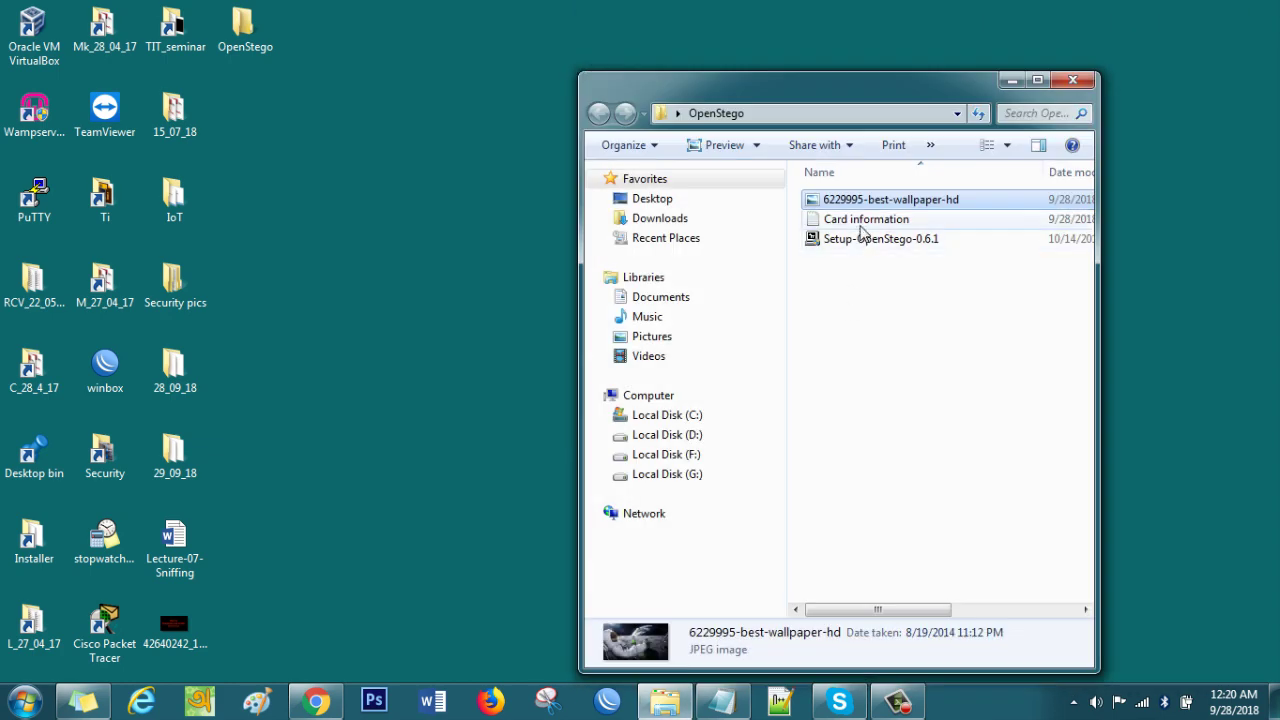
pyautogui.doubleClick(860, 222)
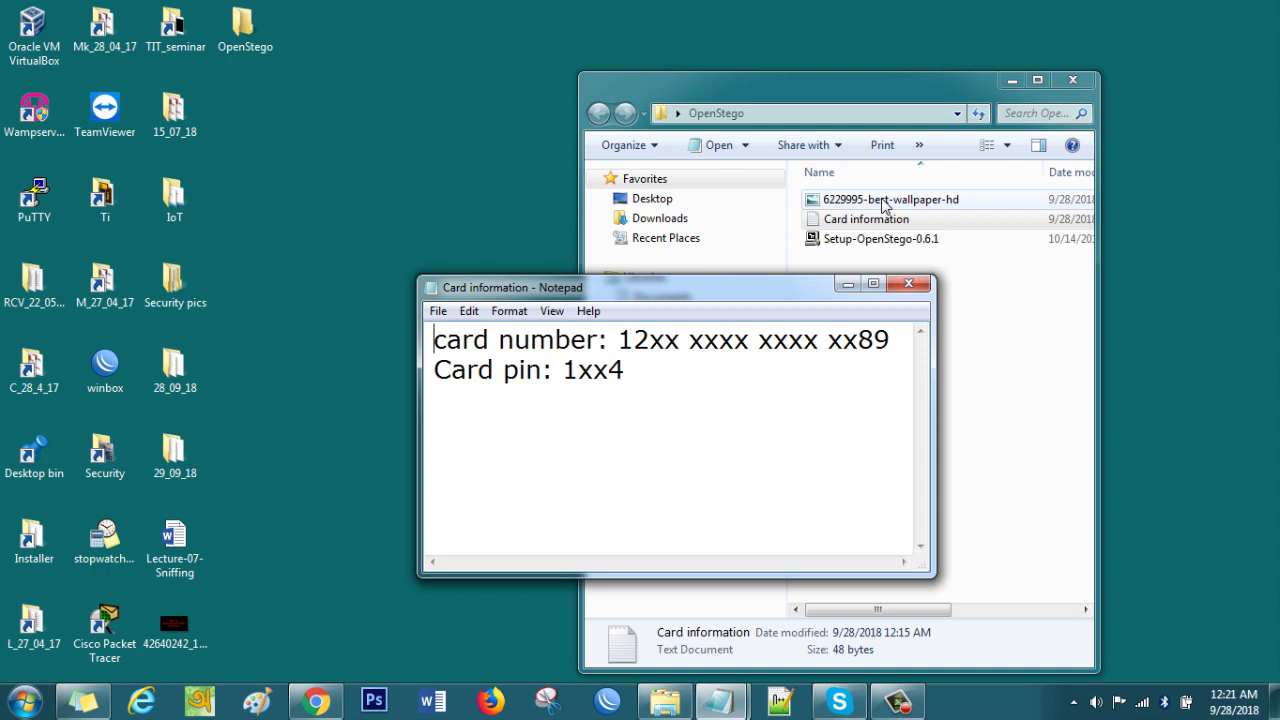
pyautogui.click(908, 285)
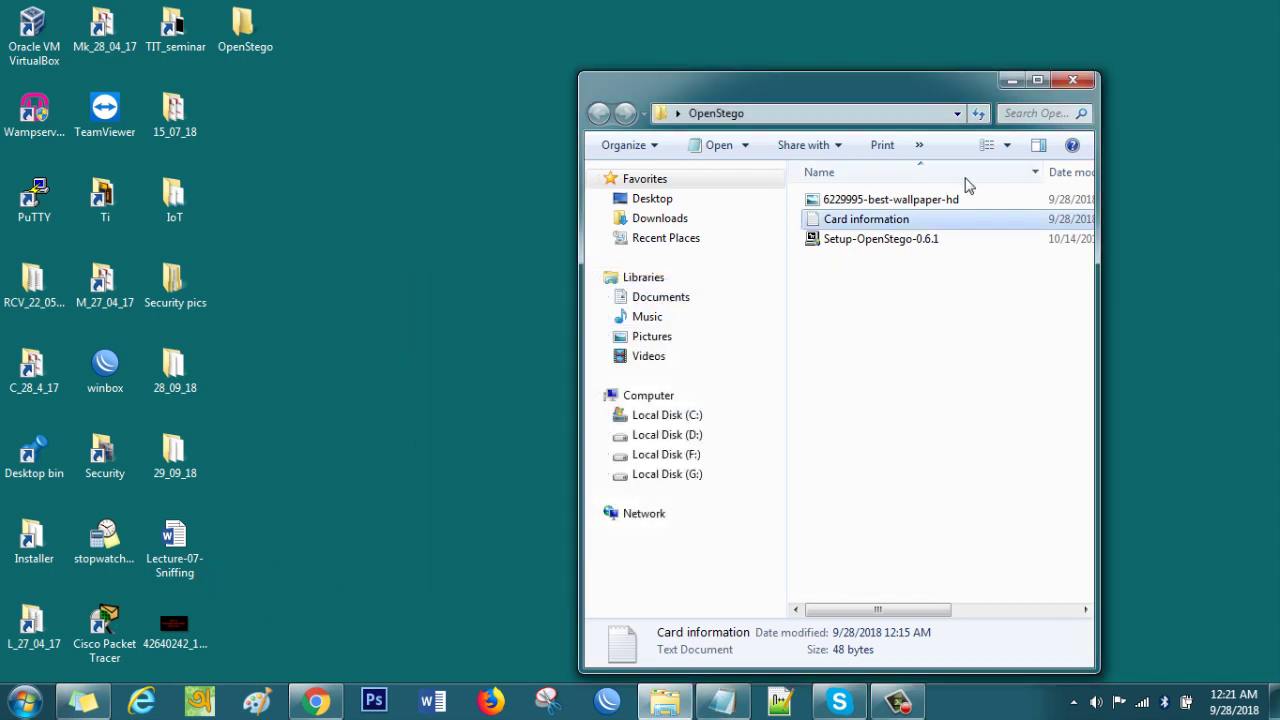
# Launch OpenStego and reposition its window so that the files in the OpenStego folder stay in view
pyautogui.click(27, 703)
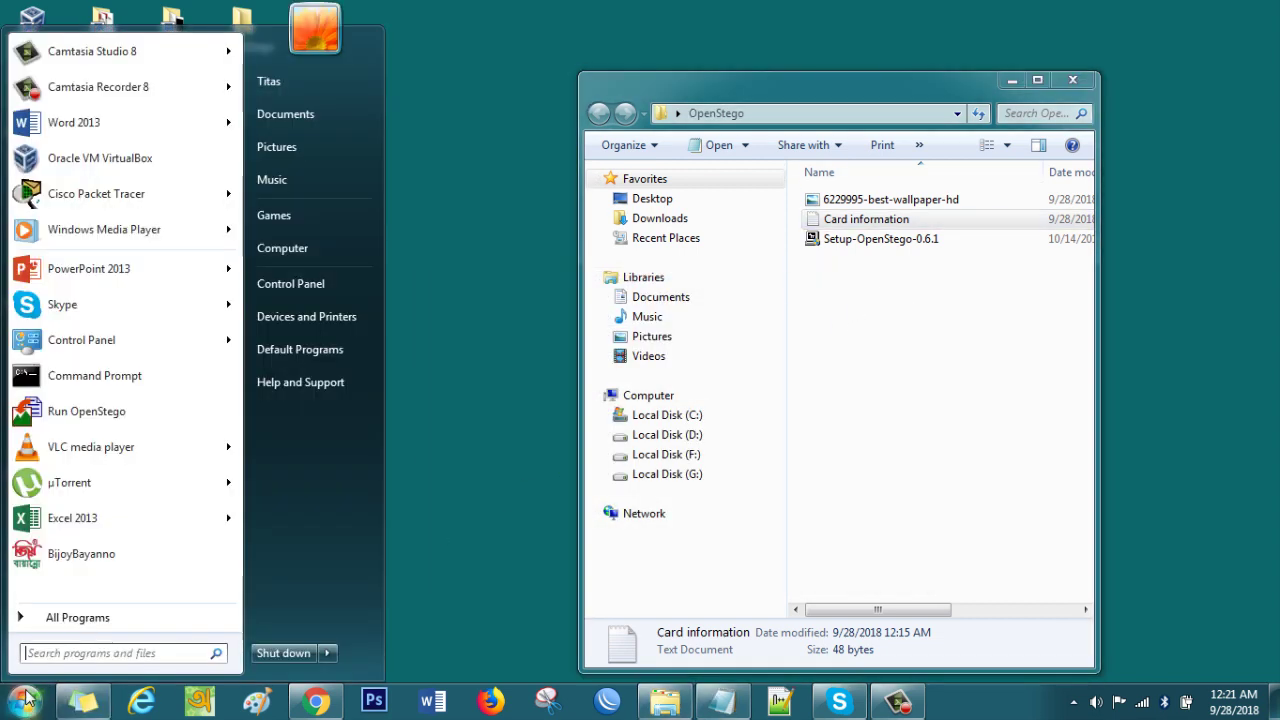
pyautogui.click(46, 620)
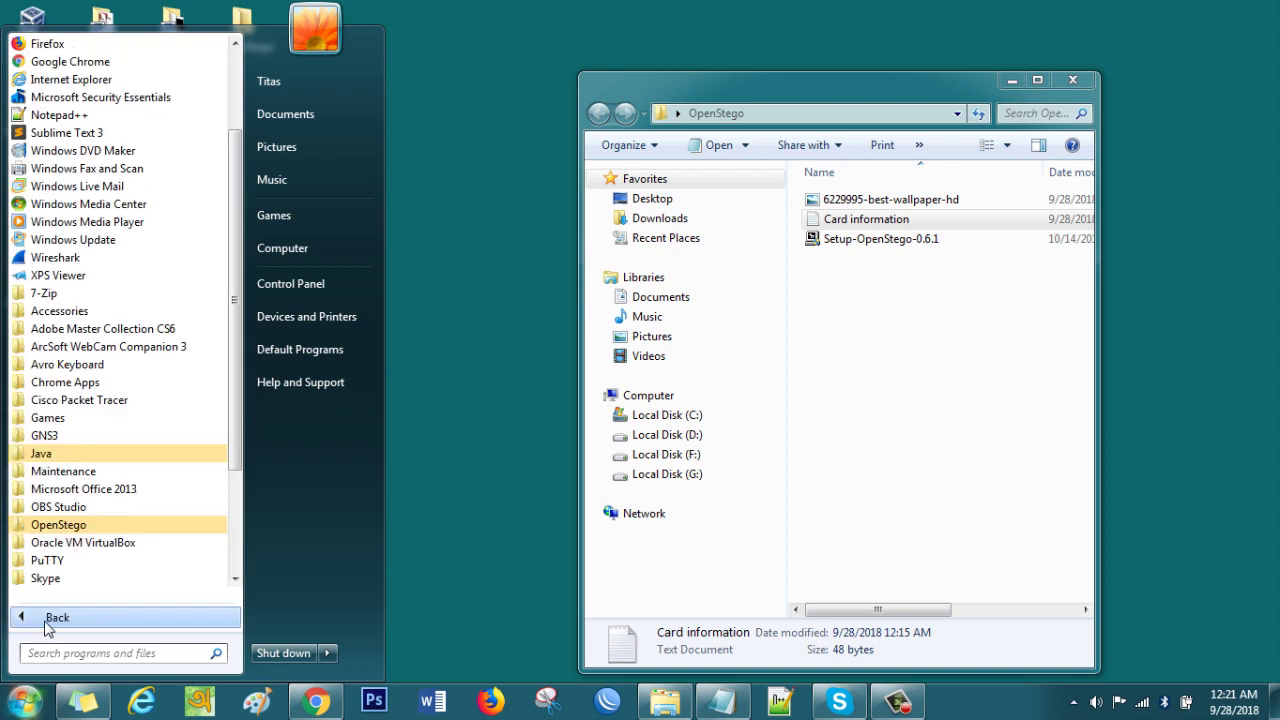
pyautogui.click(55, 526)
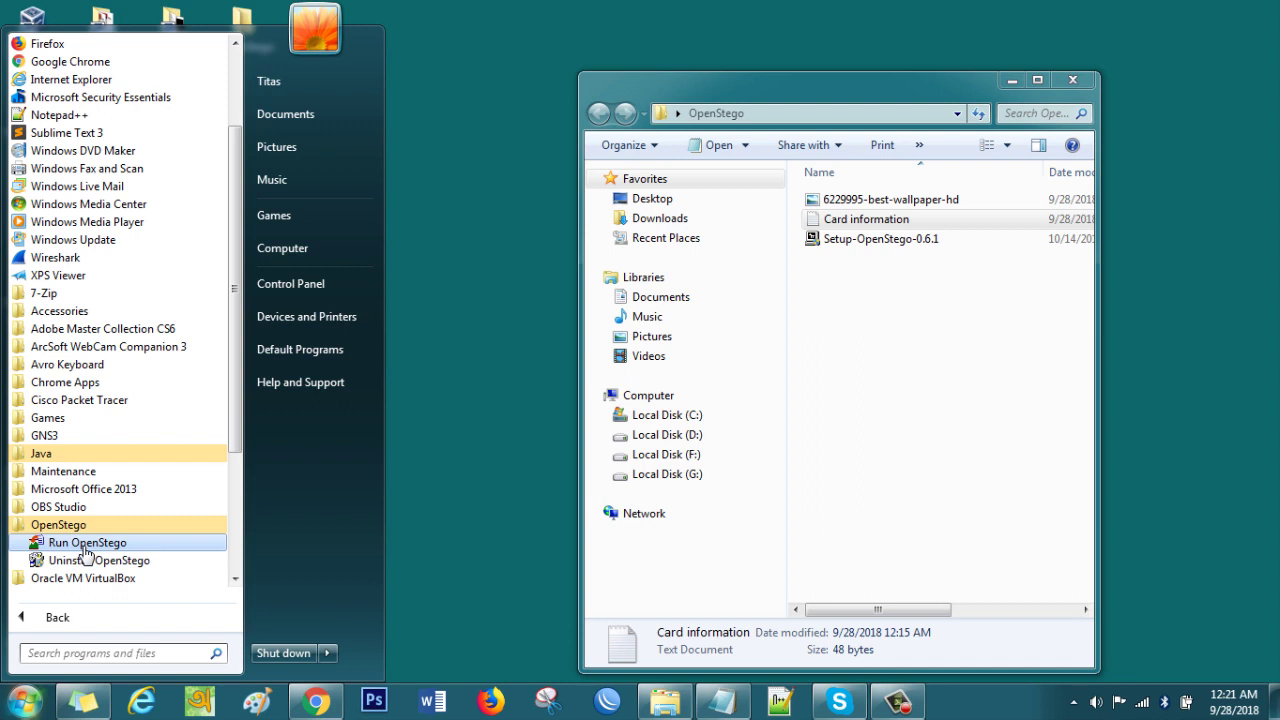
pyautogui.click(87, 544)
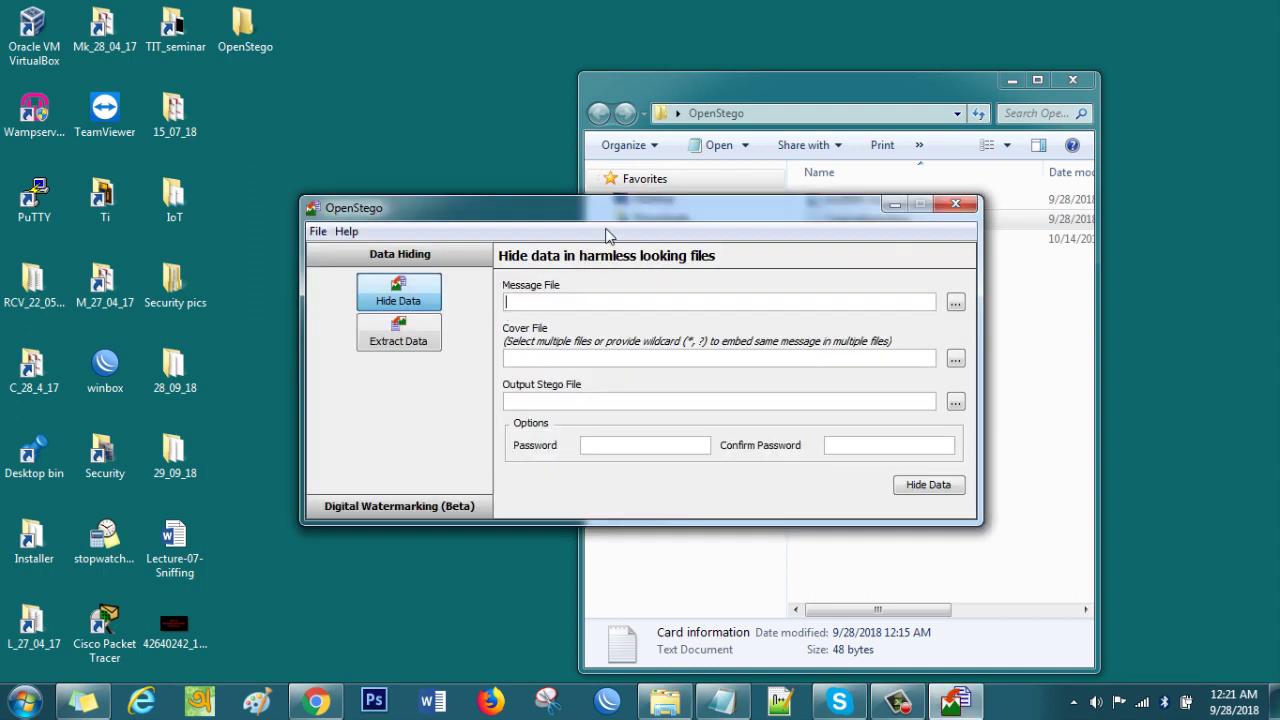
pyautogui.moveTo(612, 211); pyautogui.dragTo(707, 296)
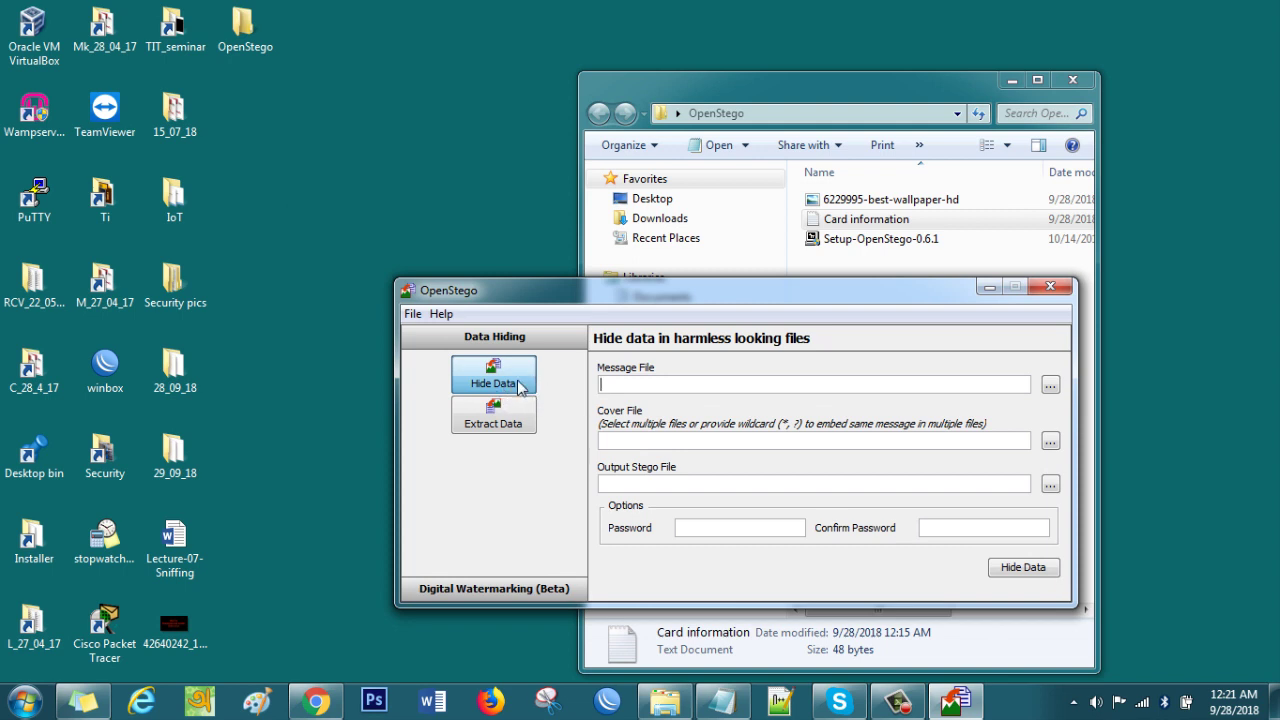
# Set the message file to Card information.txt from the OpenStego folder on the desktop
pyautogui.click(1050, 386)
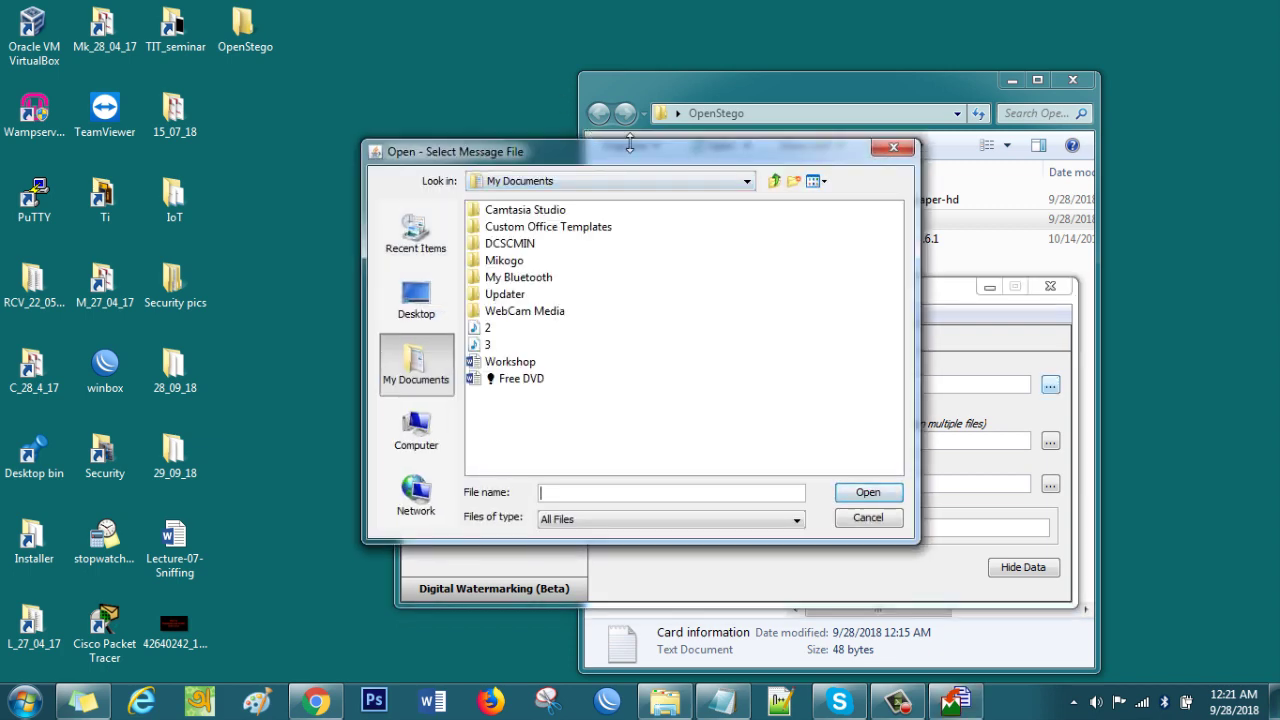
pyautogui.moveTo(633, 157); pyautogui.dragTo(397, 150)
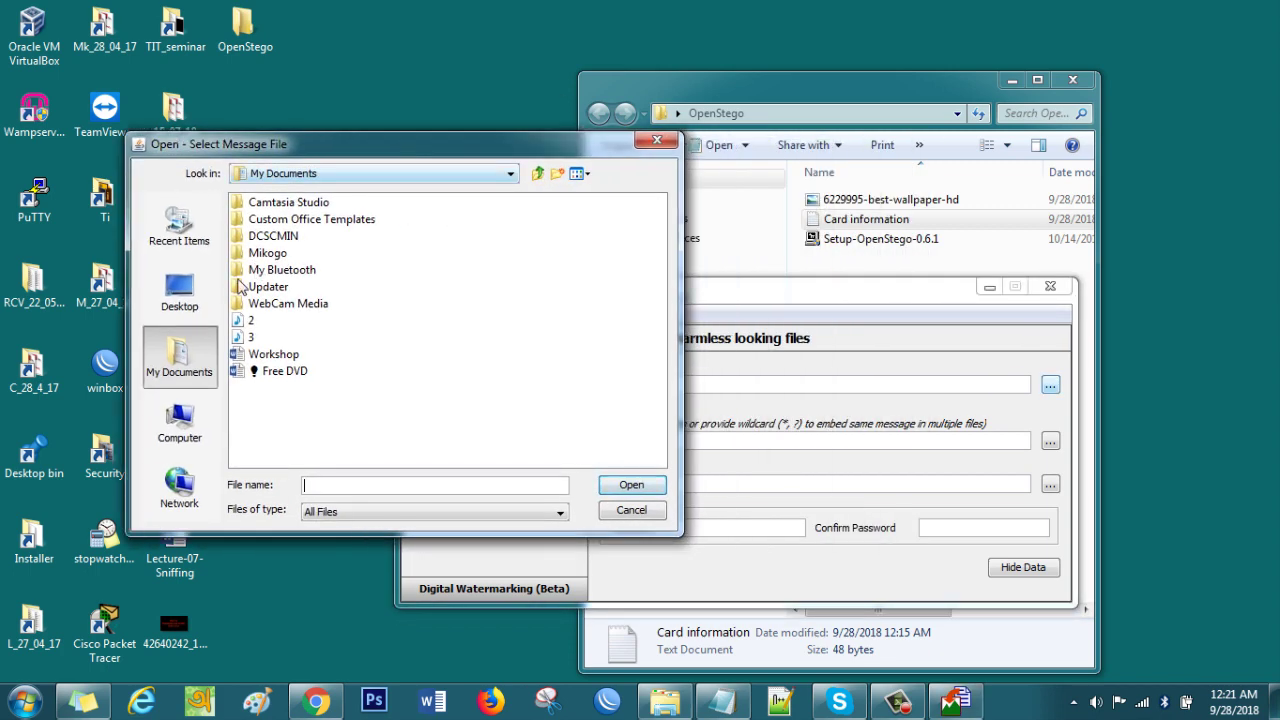
pyautogui.click(180, 292)
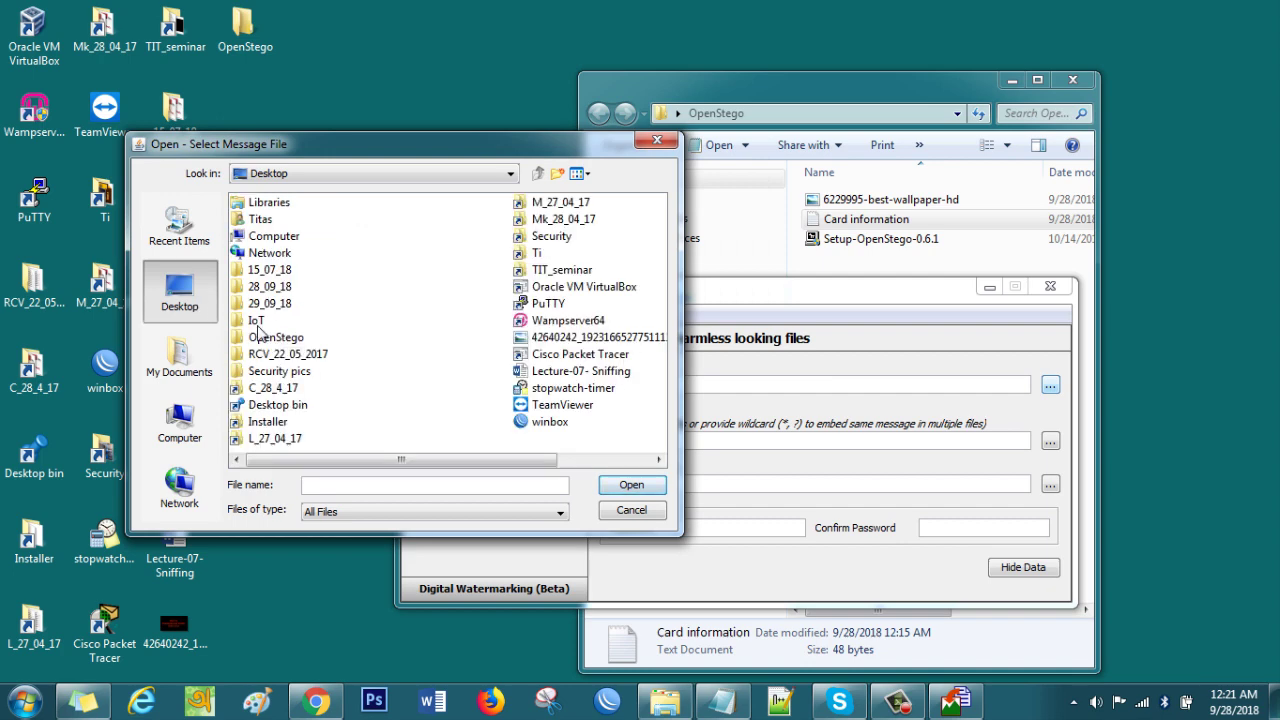
pyautogui.click(274, 305)
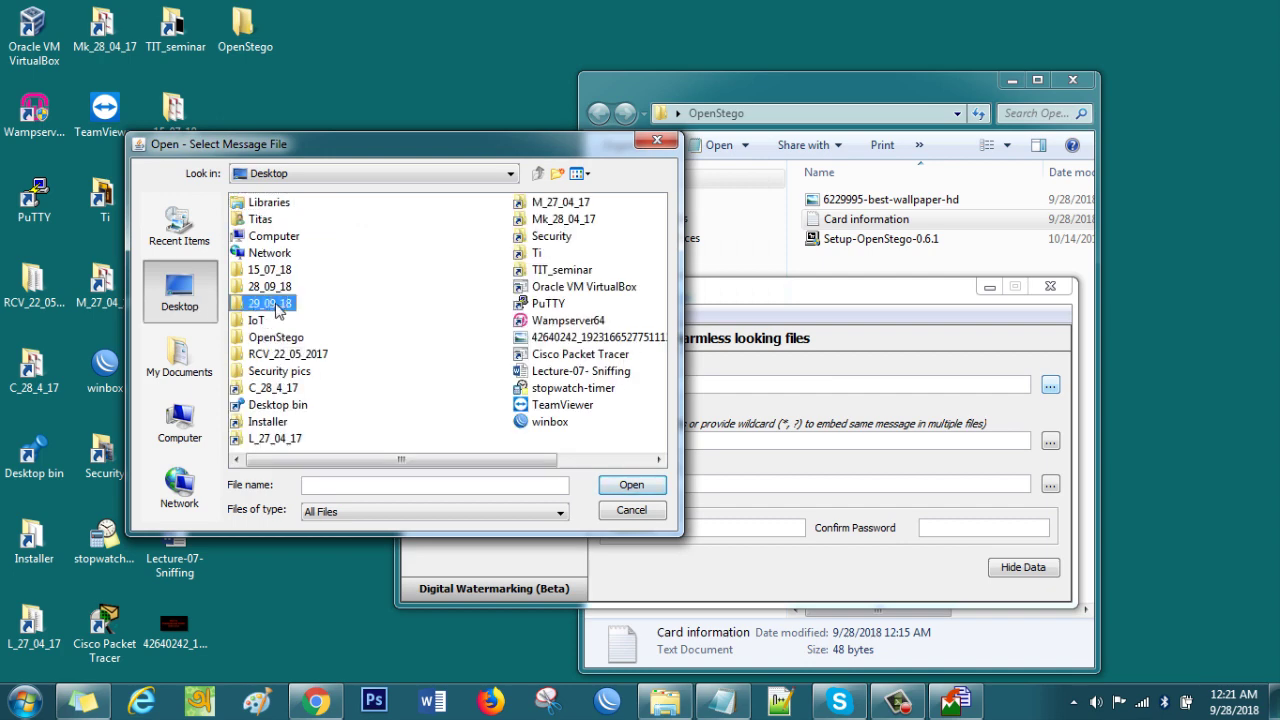
pyautogui.press('o')
pyautogui.press('o')
pyautogui.press('o')
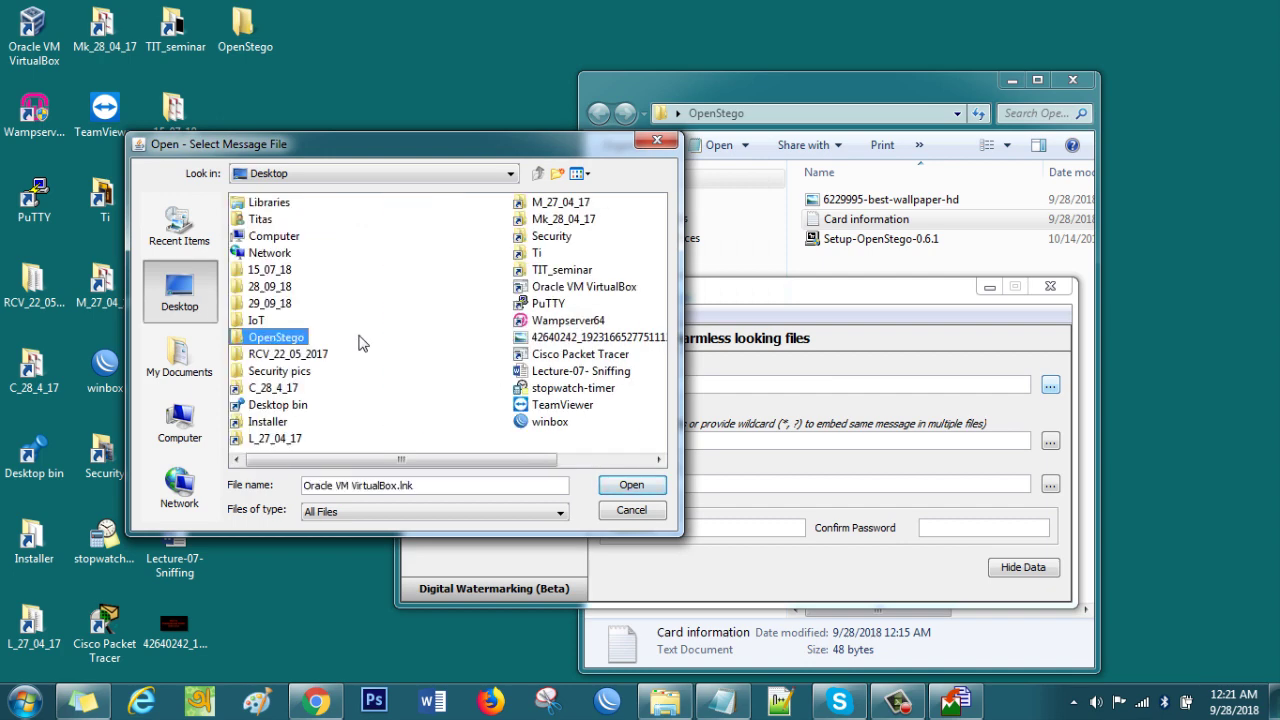
pyautogui.doubleClick(298, 341)
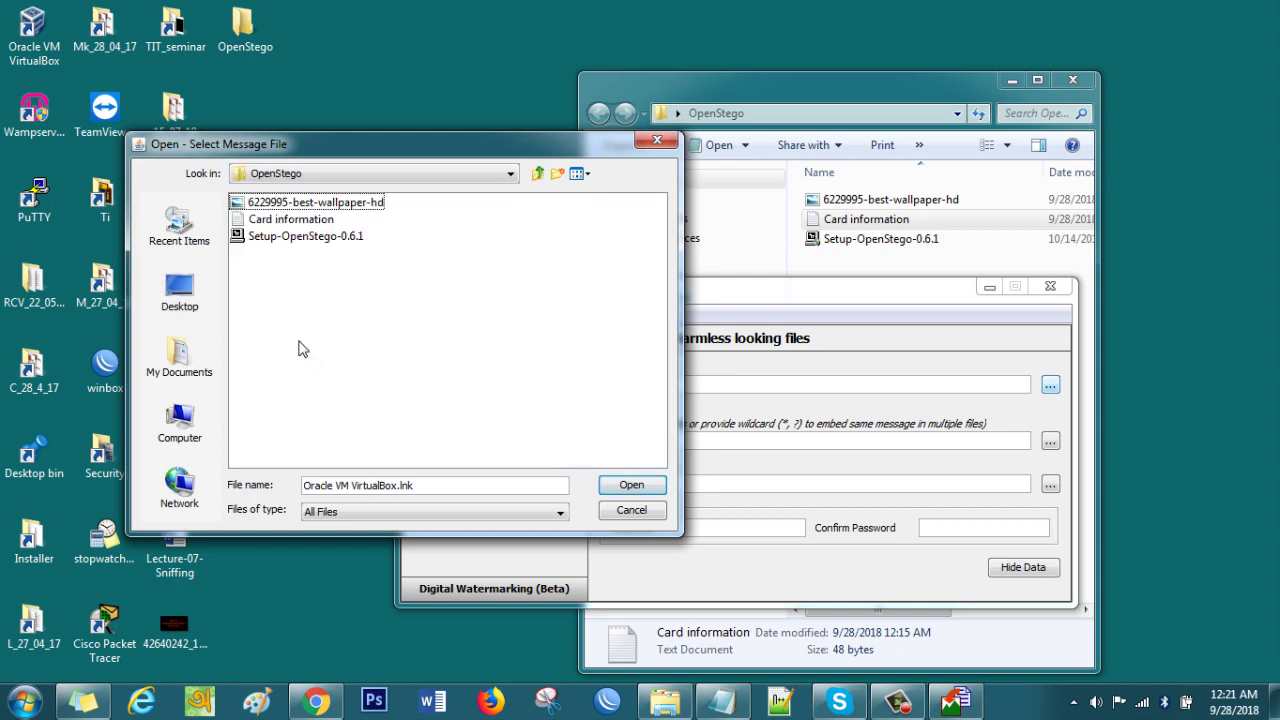
pyautogui.click(306, 222)
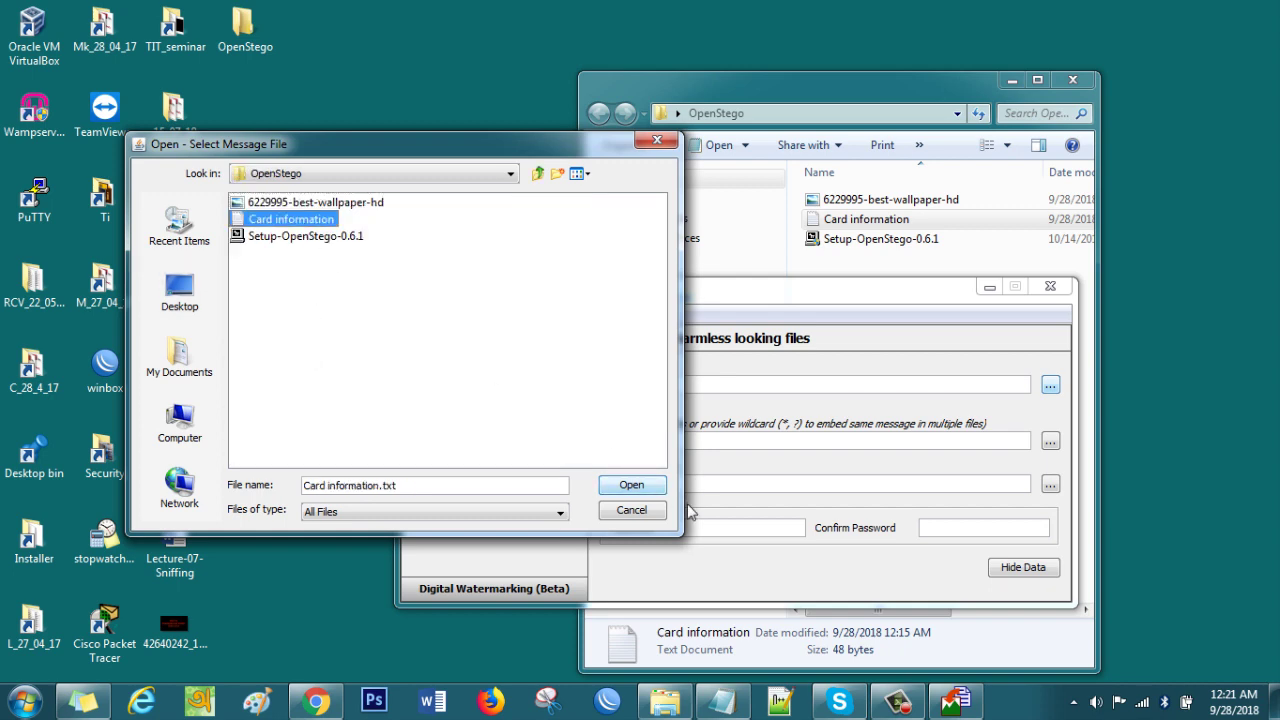
pyautogui.click(642, 484)
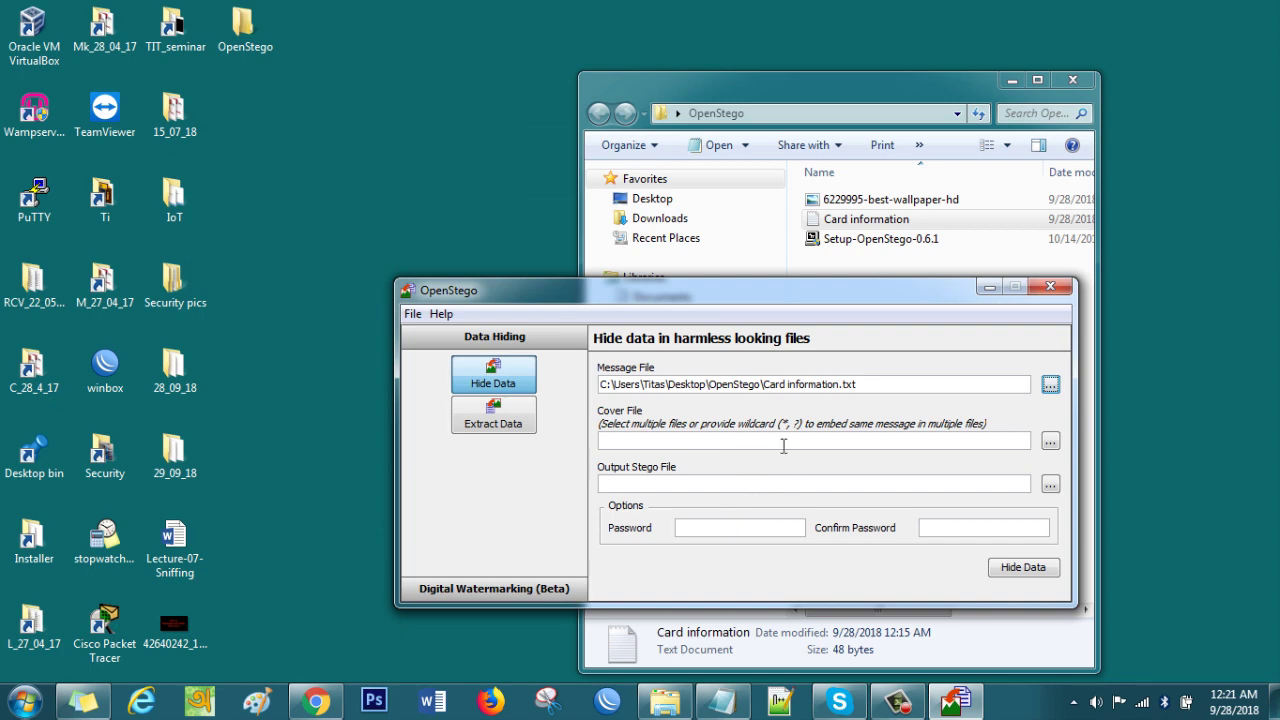
# Set the cover file to 6229995-best-wallpaper-hd.jpg from the OpenStego folder on the desktop
pyautogui.click(1050, 441)
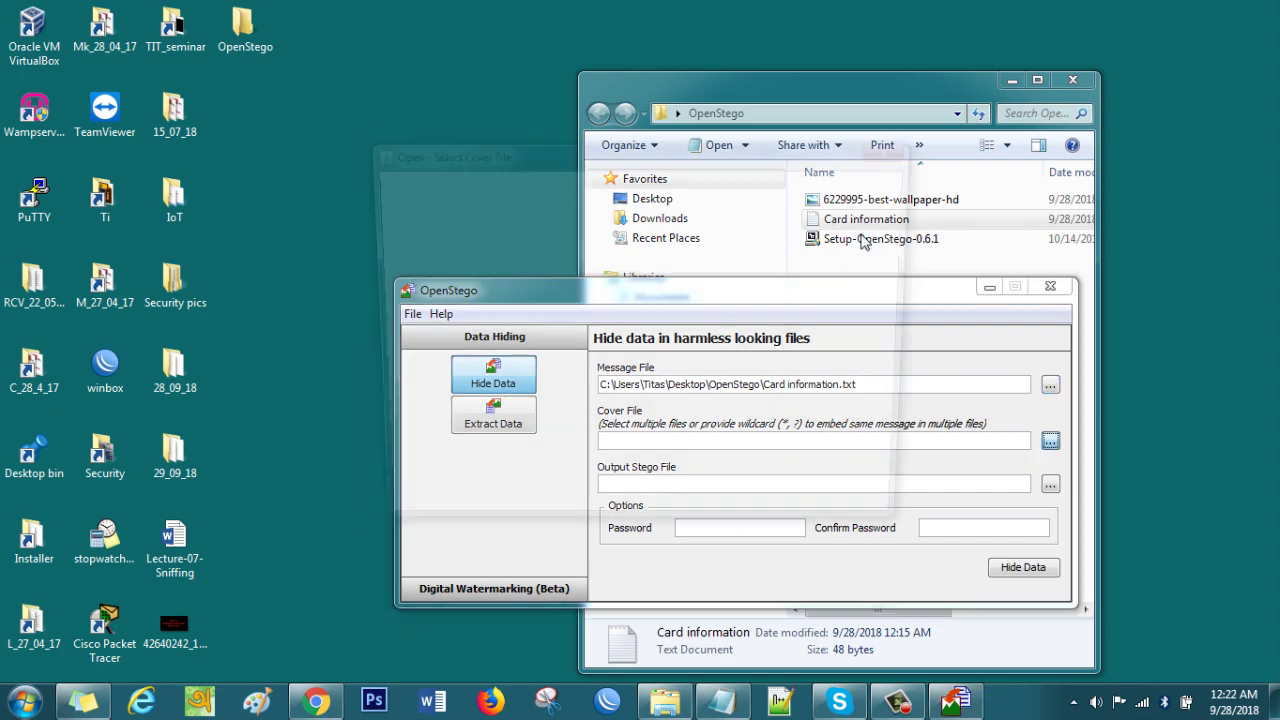
pyautogui.click(408, 305)
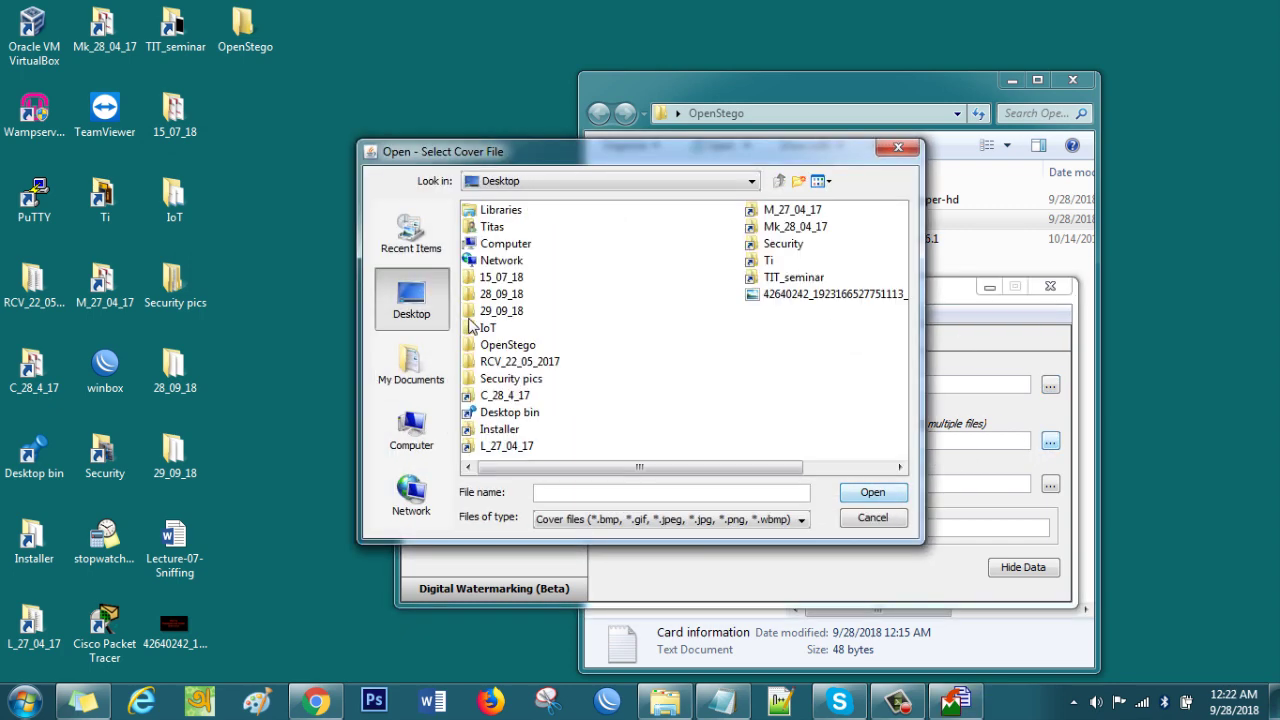
pyautogui.click(488, 346)
pyautogui.doubleClick(488, 346)
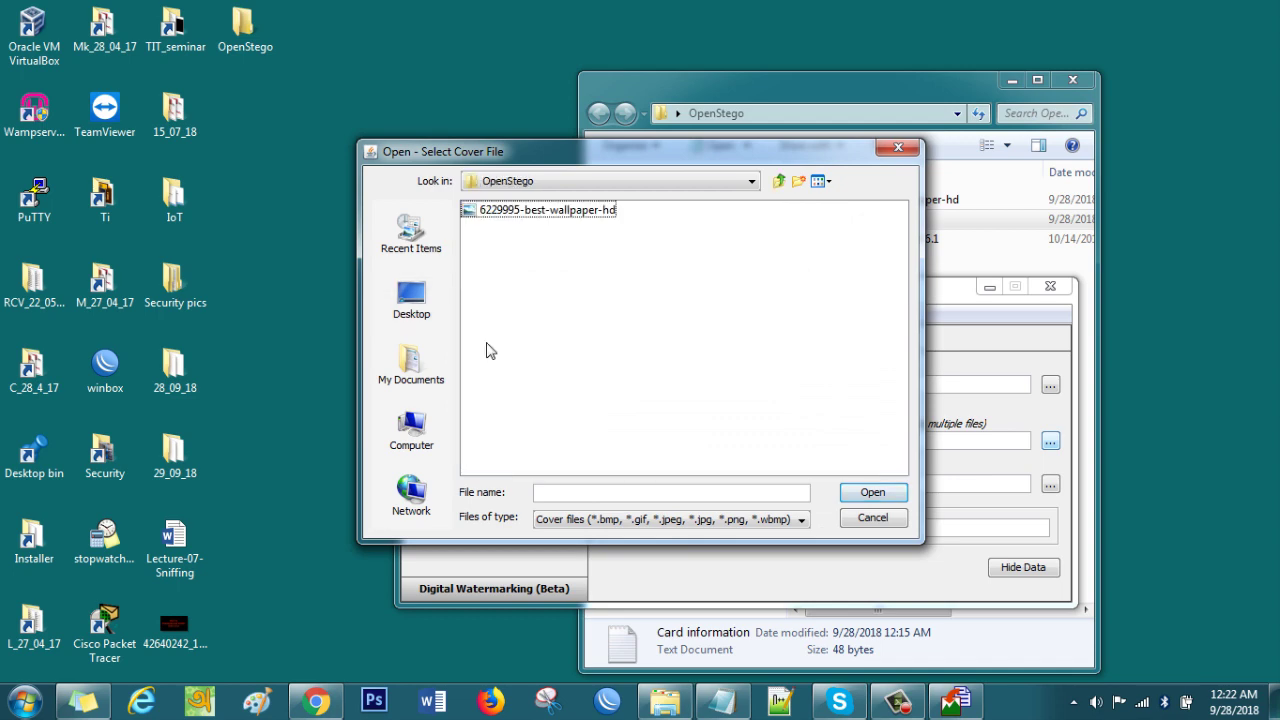
pyautogui.click(509, 215)
pyautogui.click(873, 496)
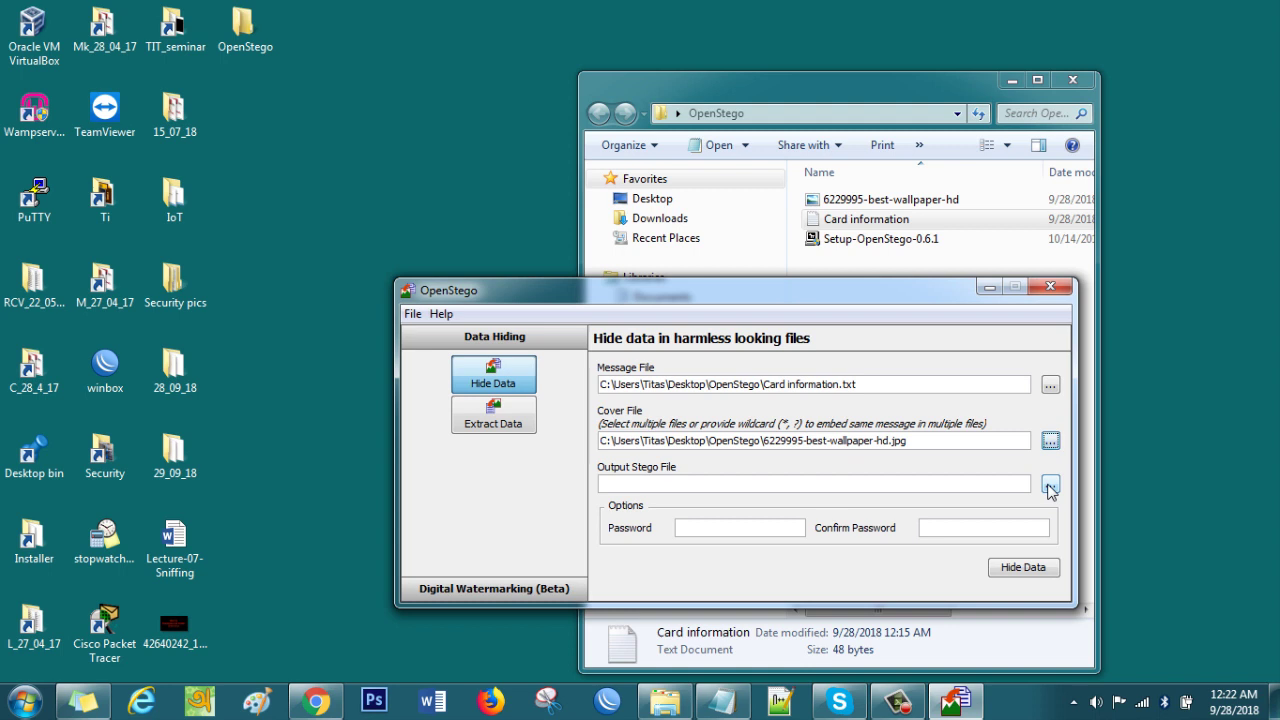
# Create a new folder on the desktop, keeping the default name New folder
pyautogui.rightClick(316, 127)
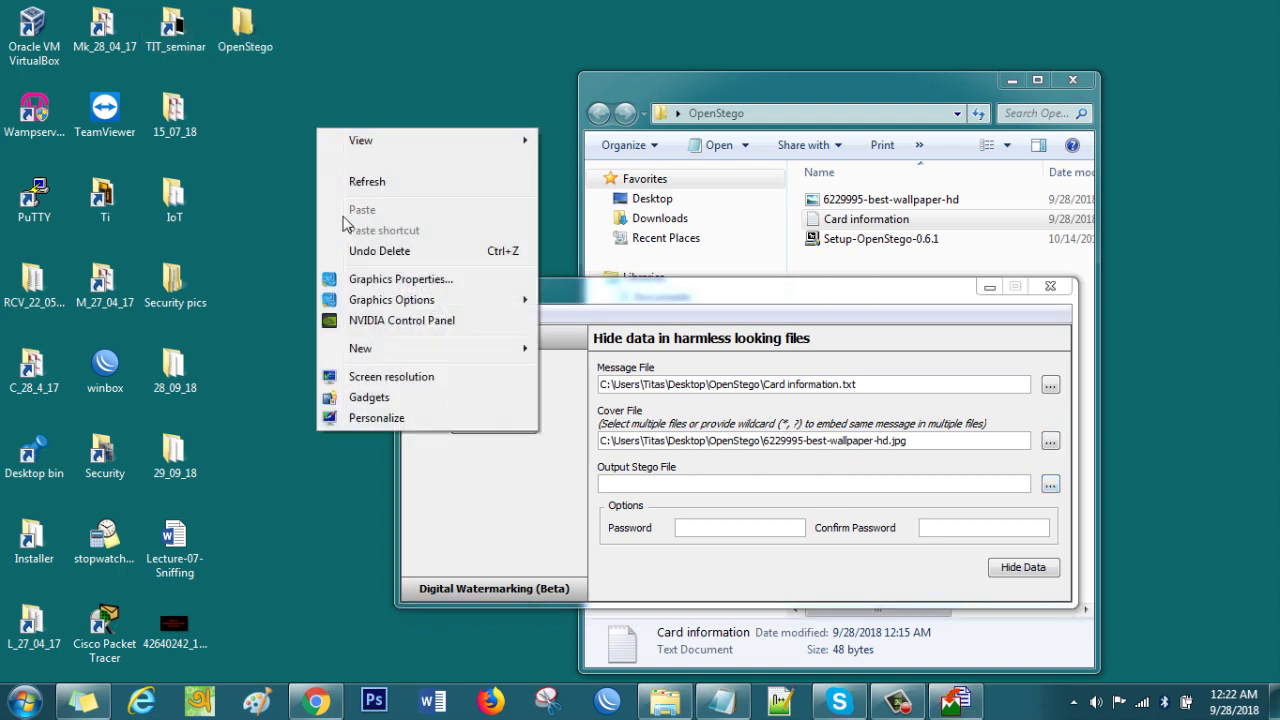
pyautogui.moveTo(400, 349)
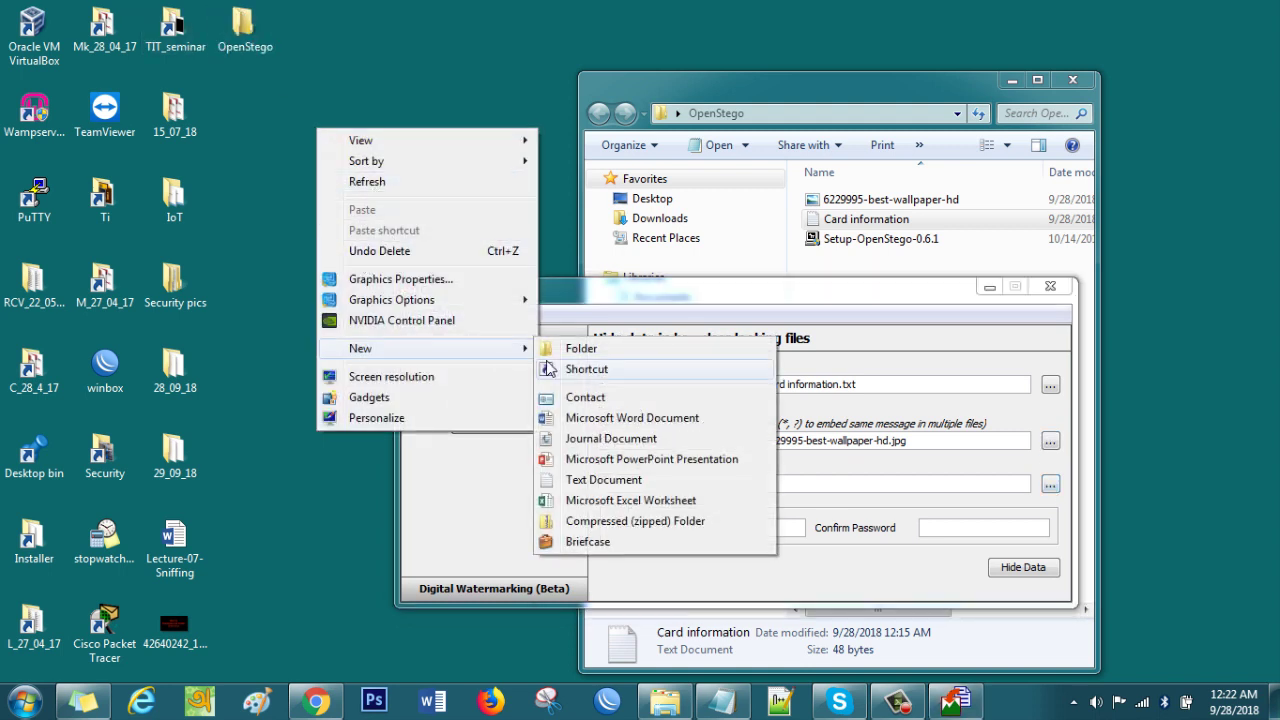
pyautogui.click(604, 354)
pyautogui.press('Return')
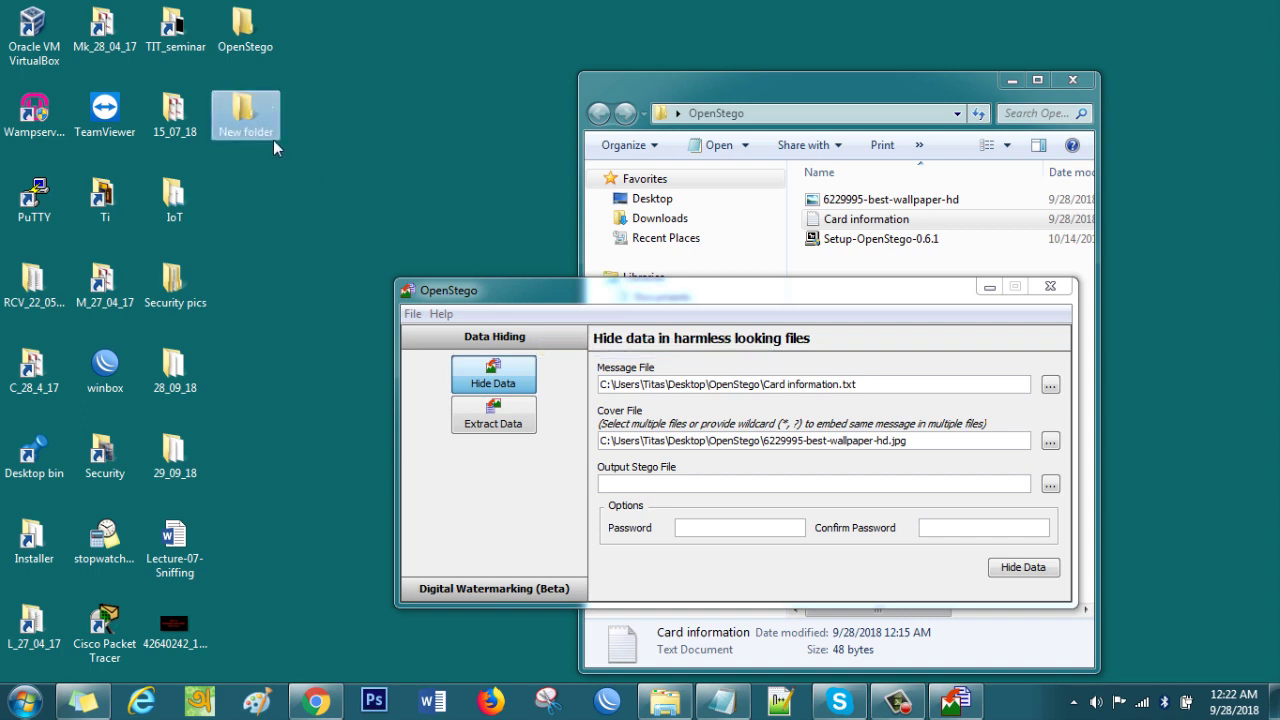
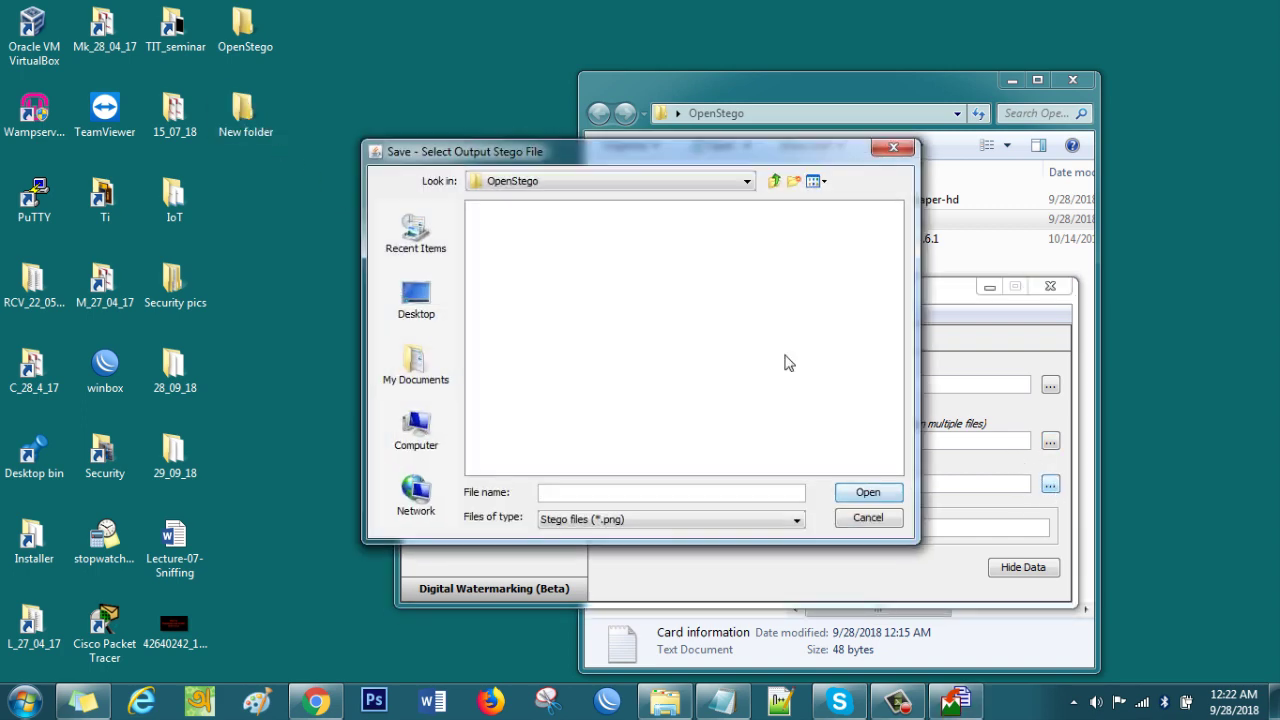
# Set the output stego file to ok.png in New folder on the desktop
pyautogui.click(418, 298)
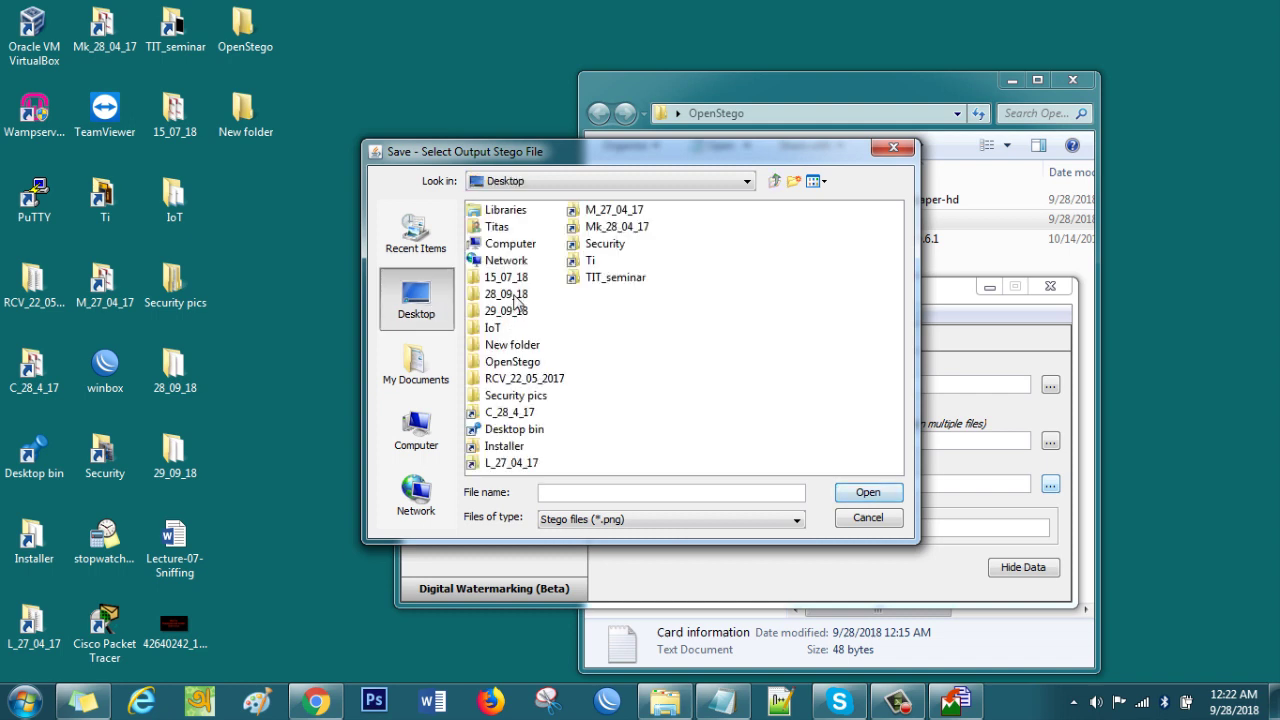
pyautogui.click(512, 295)
pyautogui.click(512, 346)
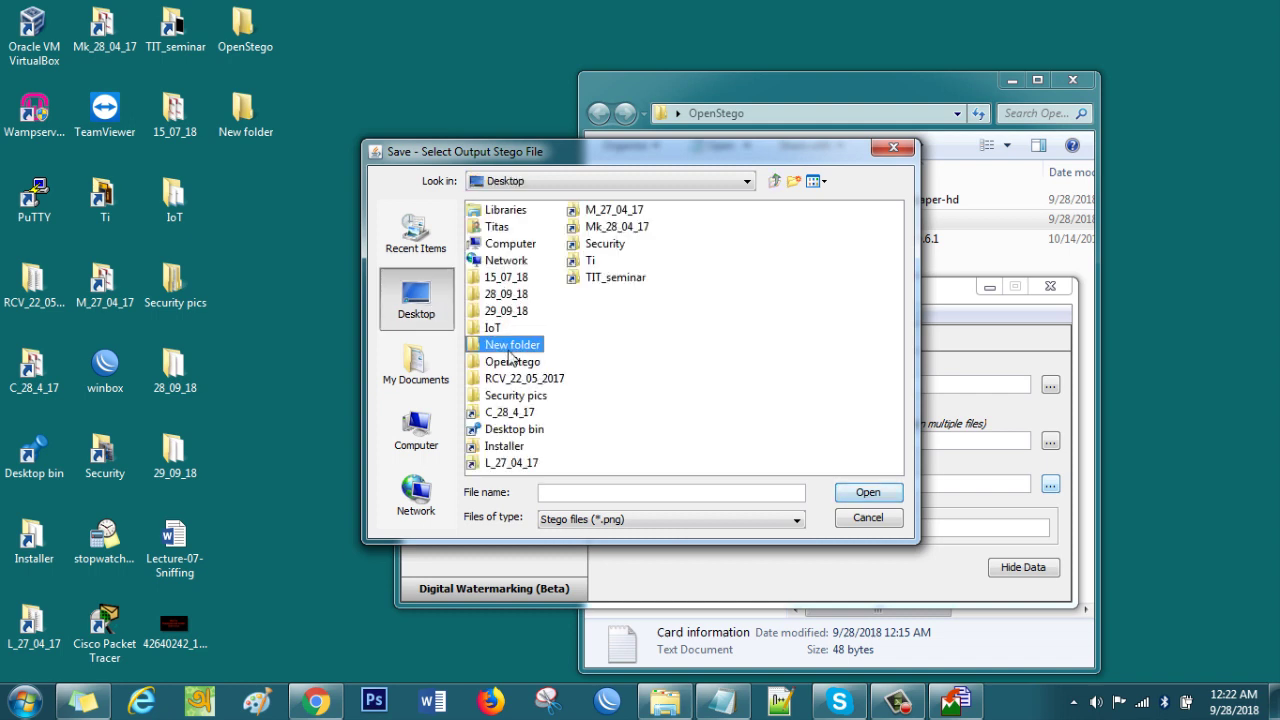
pyautogui.doubleClick(509, 350)
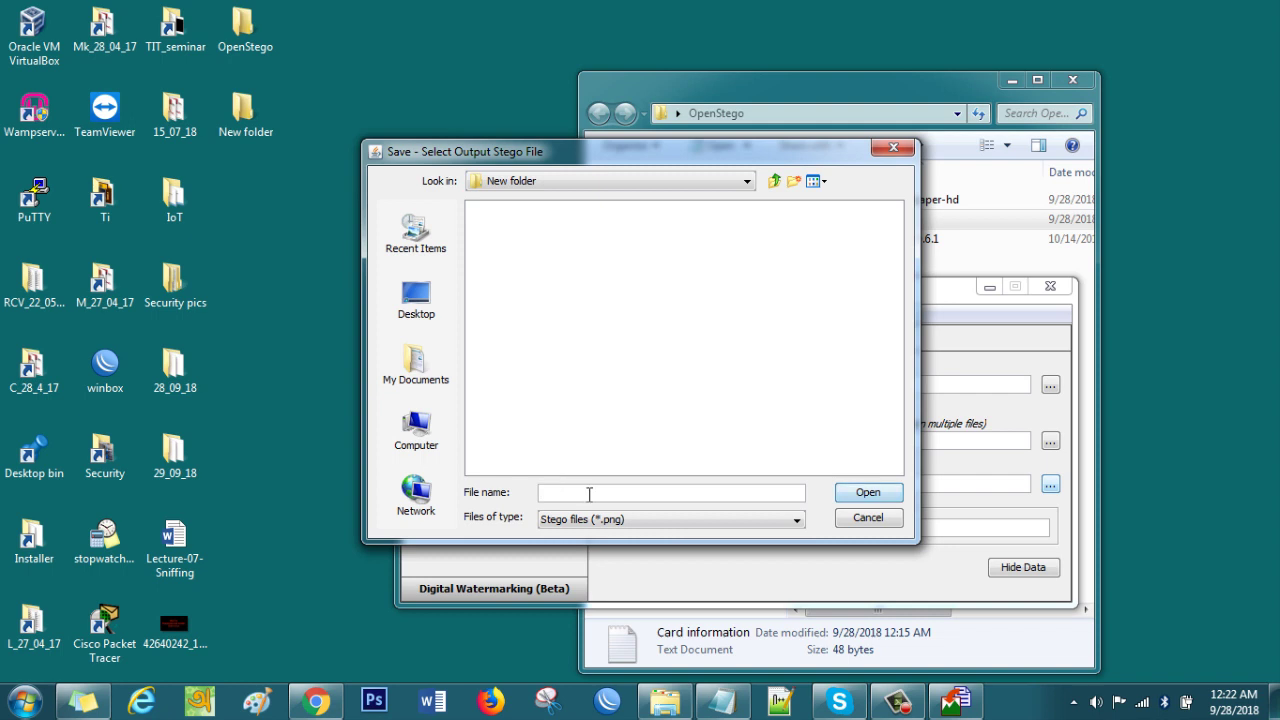
pyautogui.click(880, 494)
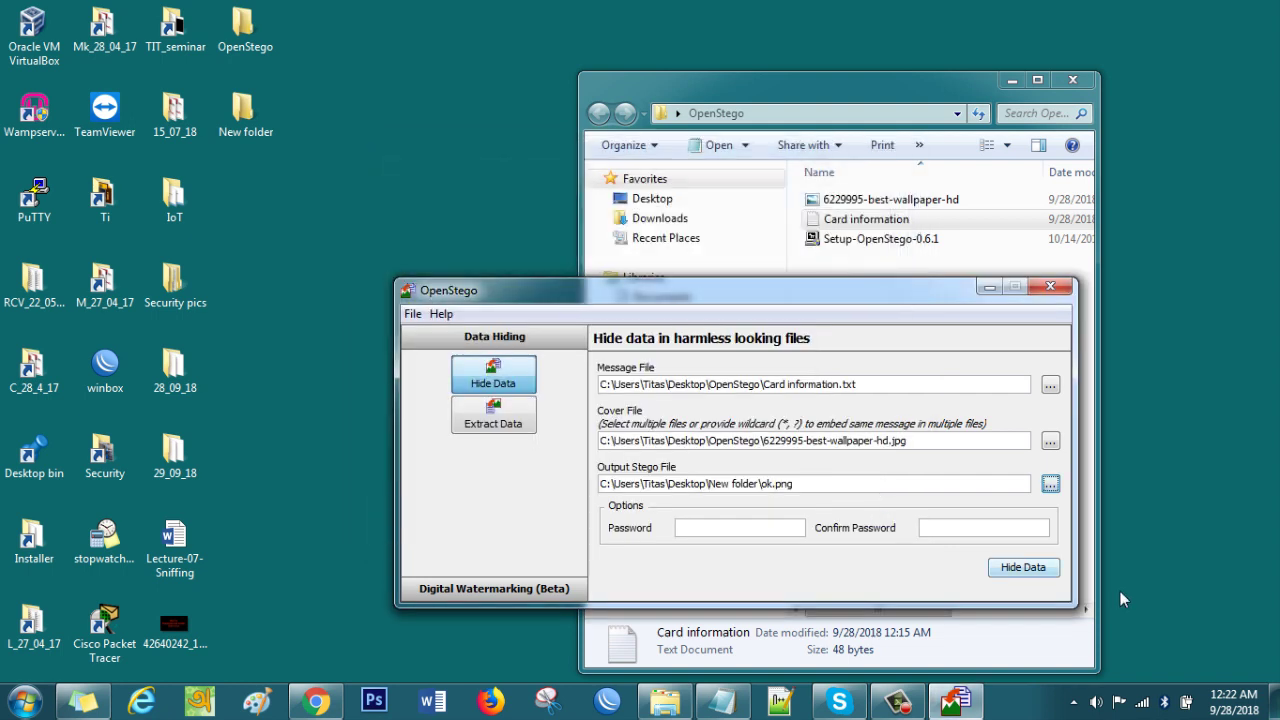
# Hide the message in the cover file without a password and close OpenStego
pyautogui.click(1032, 572)
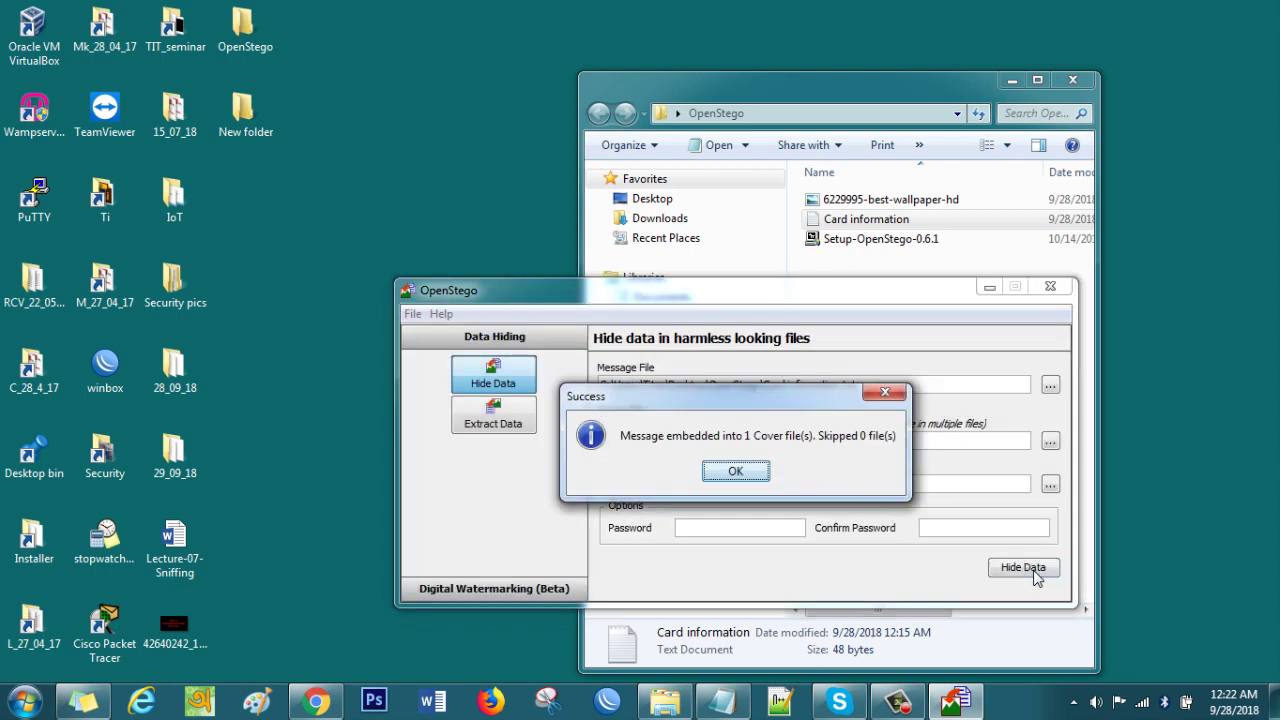
pyautogui.click(749, 471)
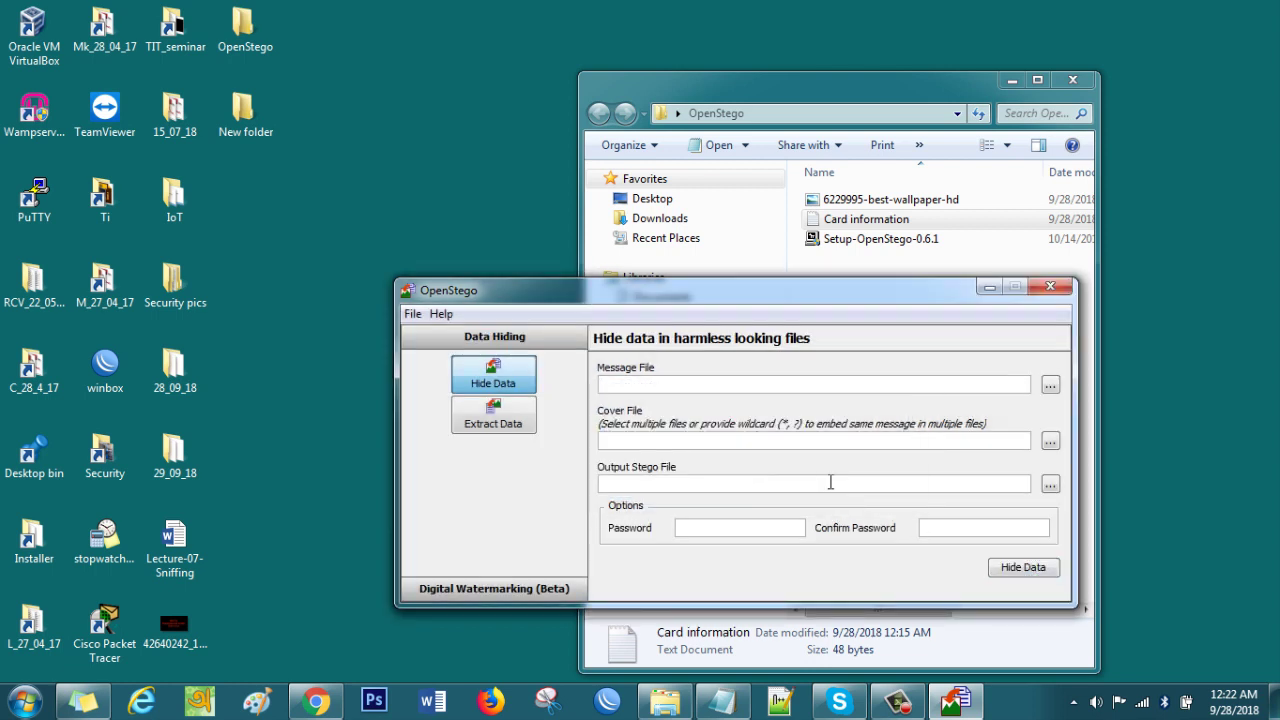
pyautogui.click(1050, 289)
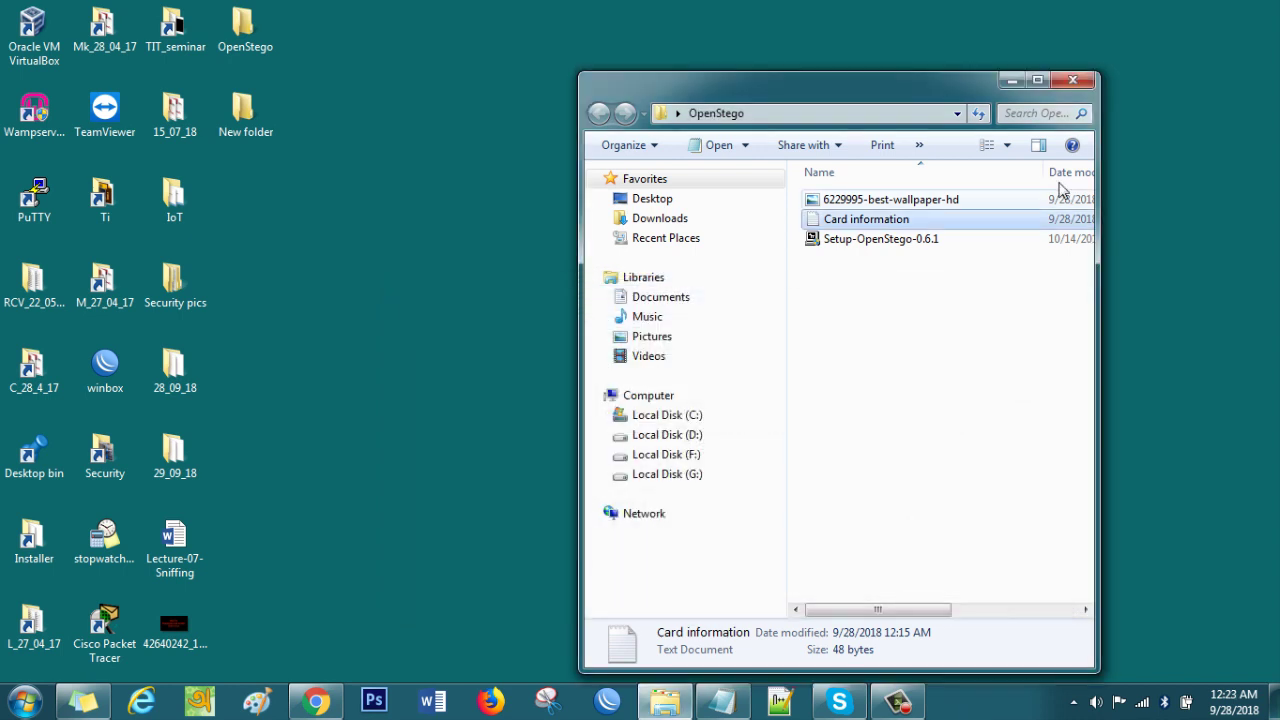
# Close the OpenStego folder, preview the ok image from New folder on the desktop, and close the folder and the preview
pyautogui.click(1072, 80)
pyautogui.doubleClick(255, 113)
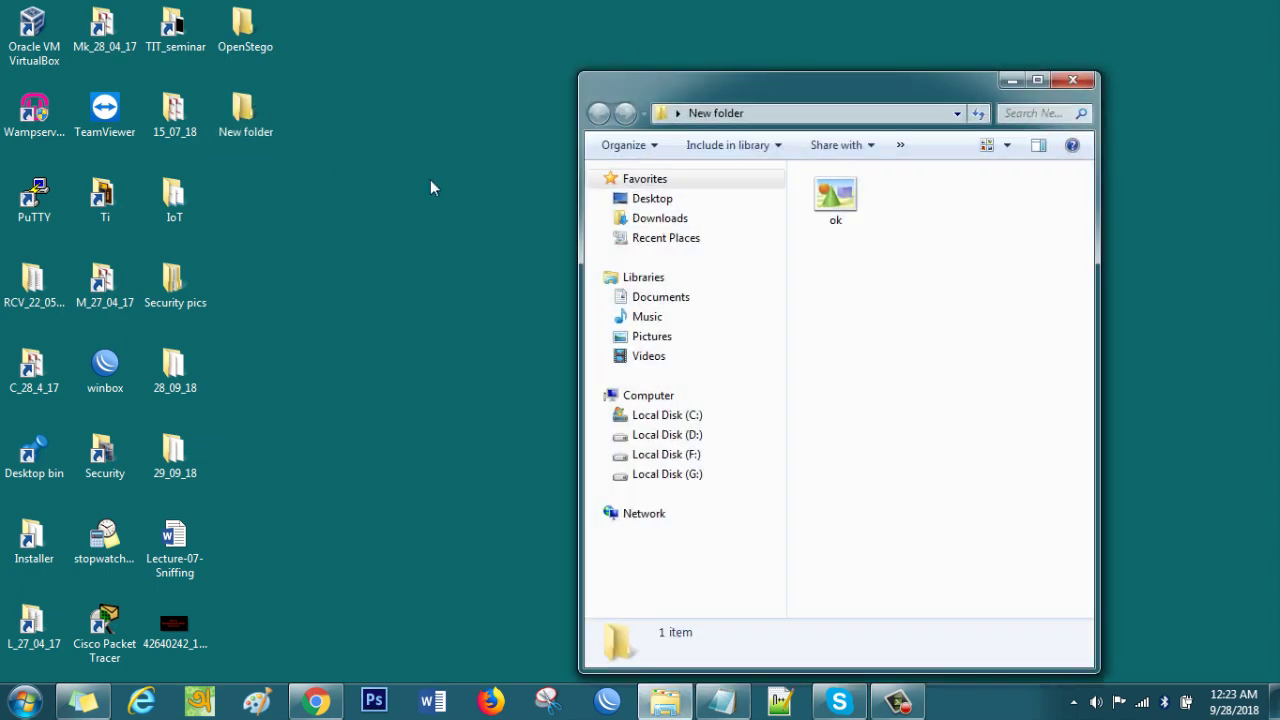
pyautogui.click(823, 205)
pyautogui.rightClick(822, 202)
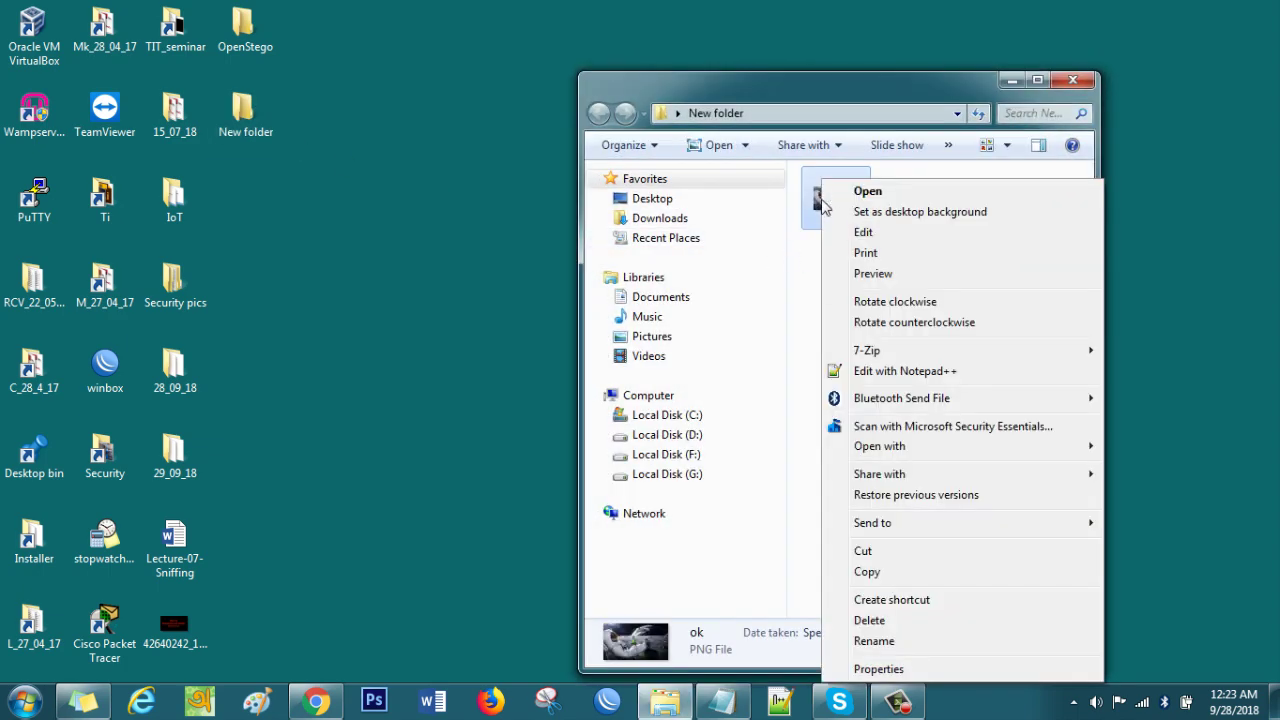
pyautogui.click(890, 276)
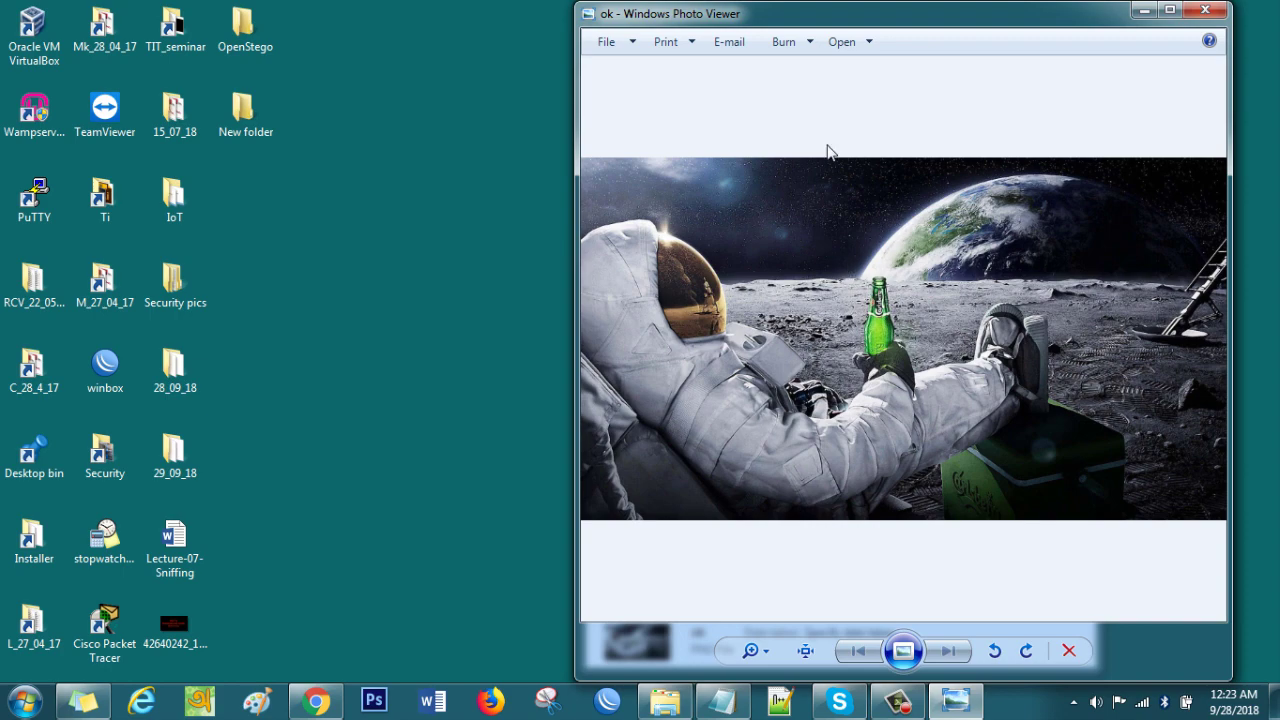
pyautogui.doubleClick(252, 124)
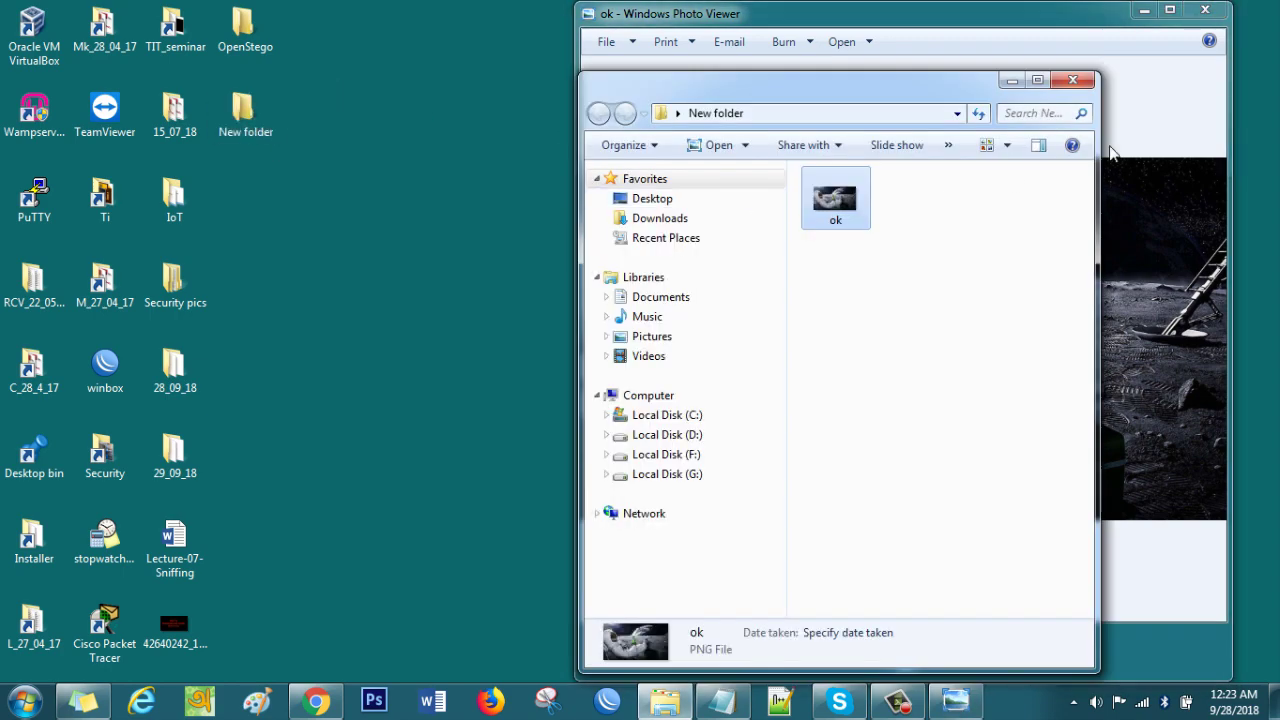
pyautogui.click(1075, 81)
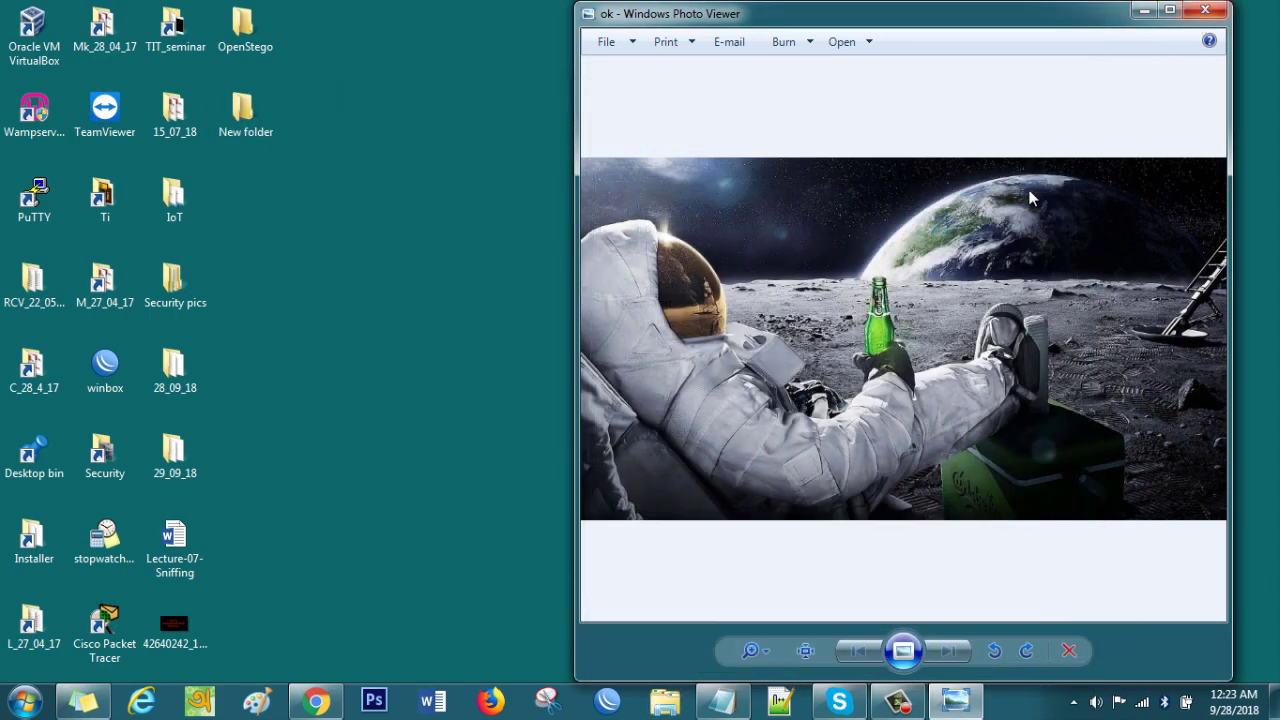
pyautogui.click(1205, 11)
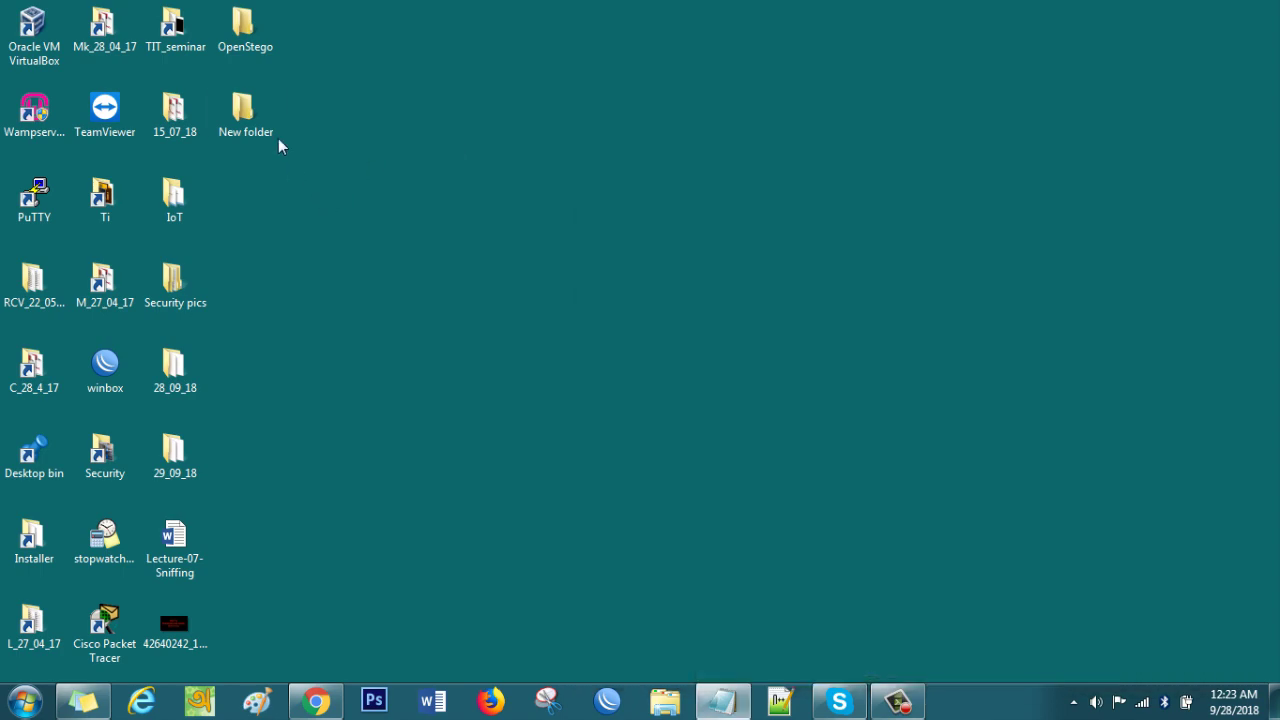
# Reopen New folder on the desktop and preview the ok image once more, closing only the viewer
pyautogui.doubleClick(257, 125)
pyautogui.rightClick(843, 200)
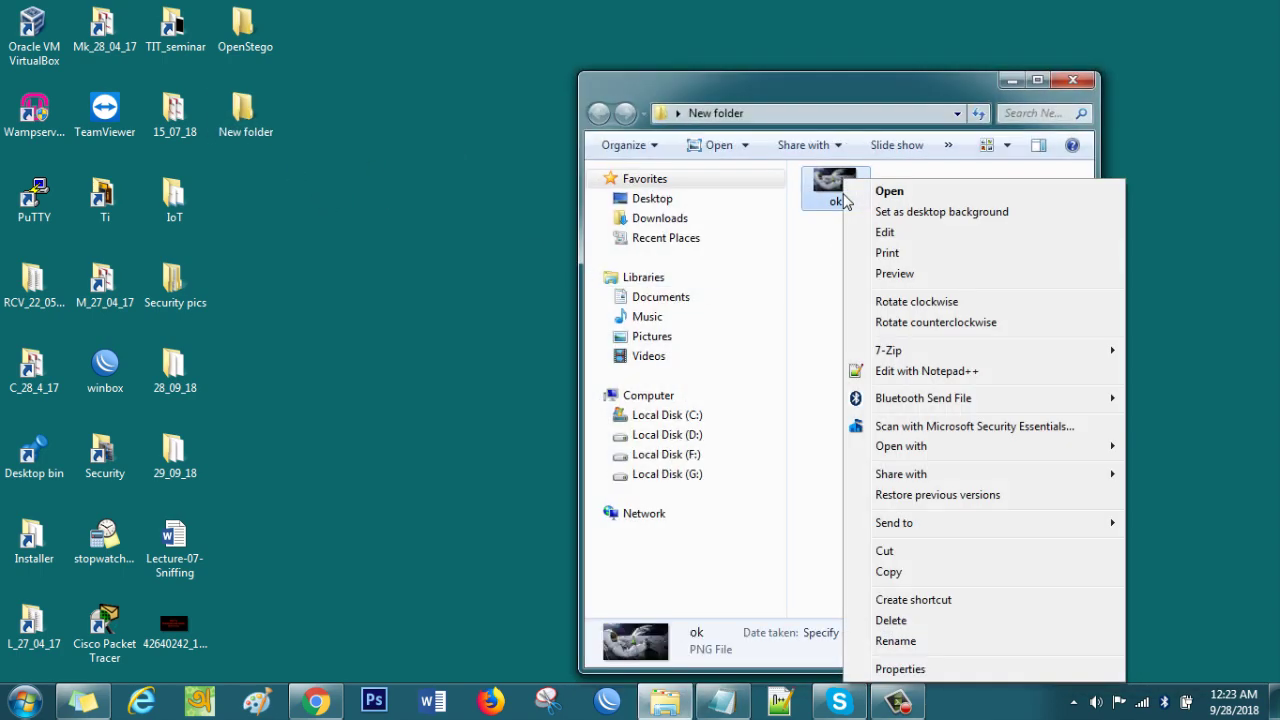
pyautogui.click(880, 275)
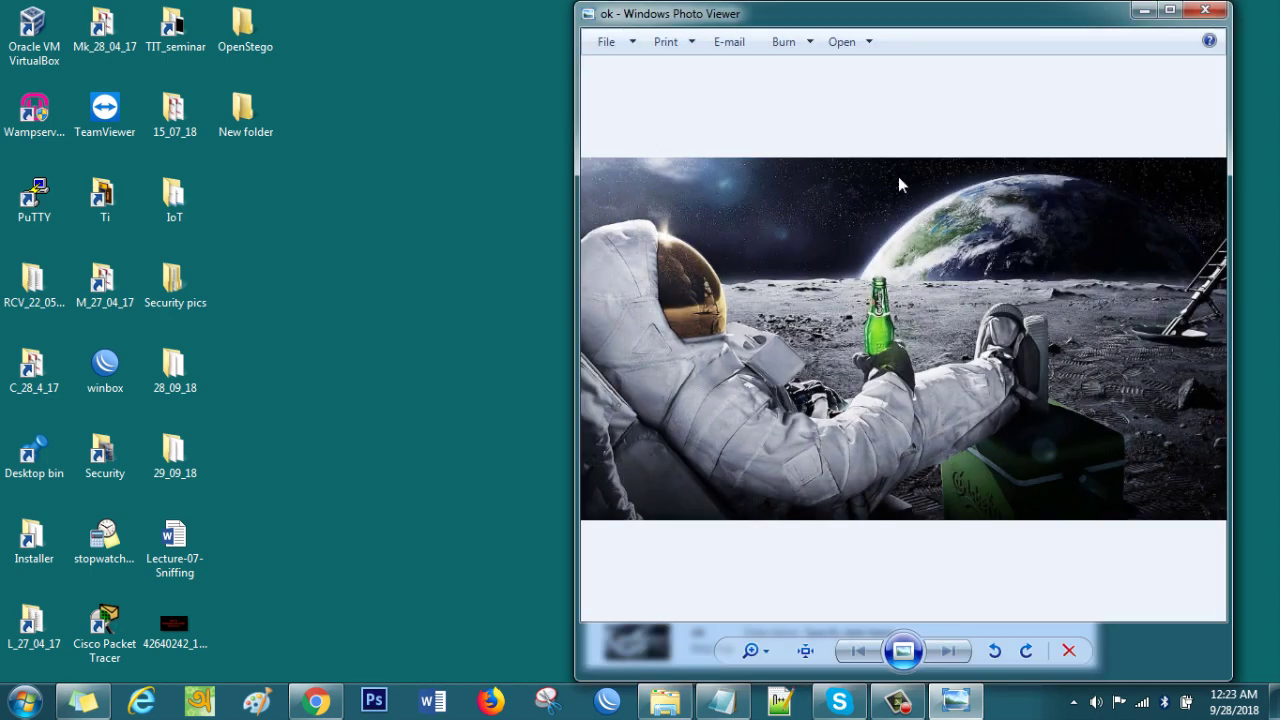
pyautogui.click(1205, 10)
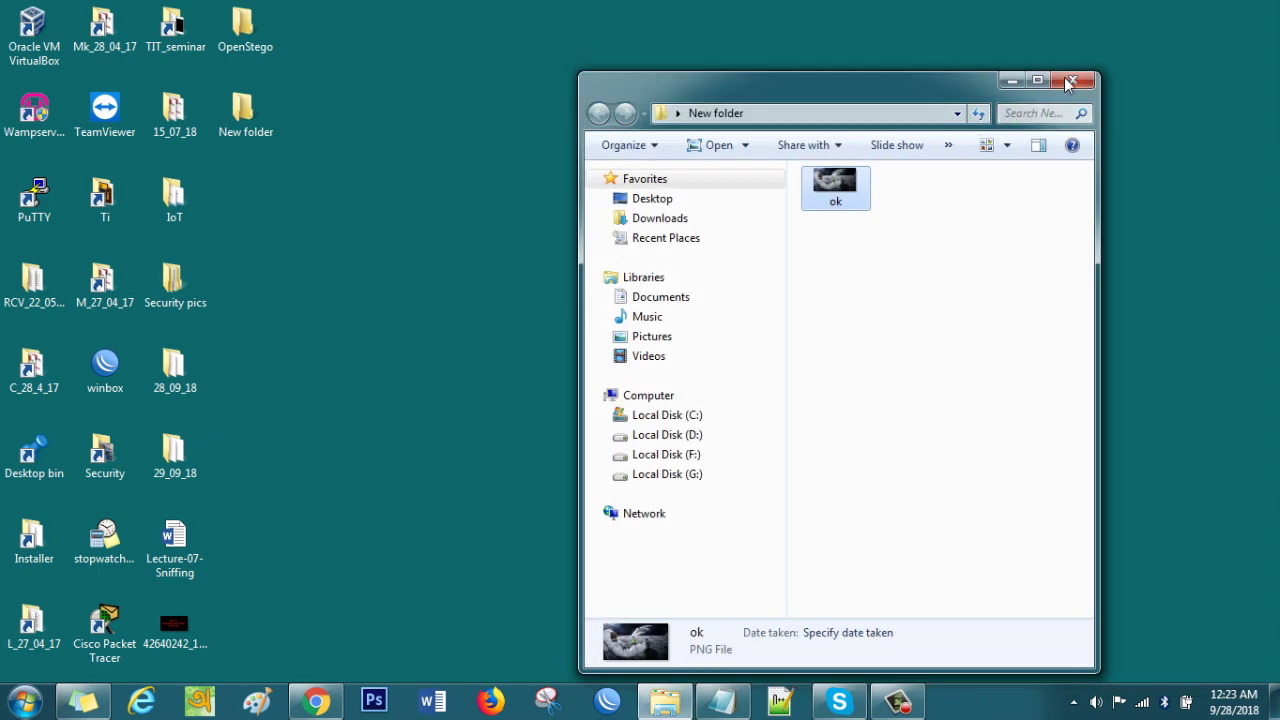
pyautogui.click(858, 256)
pyautogui.rightClick(860, 254)
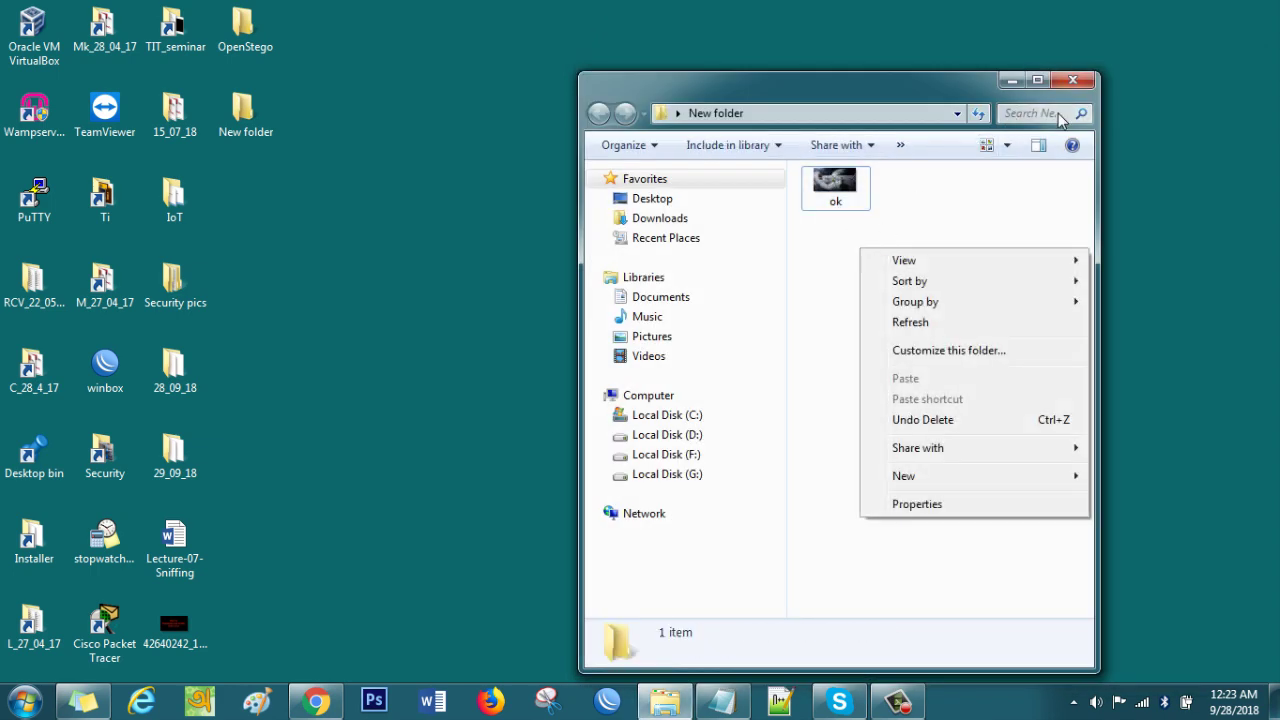
pyautogui.click(1025, 205)
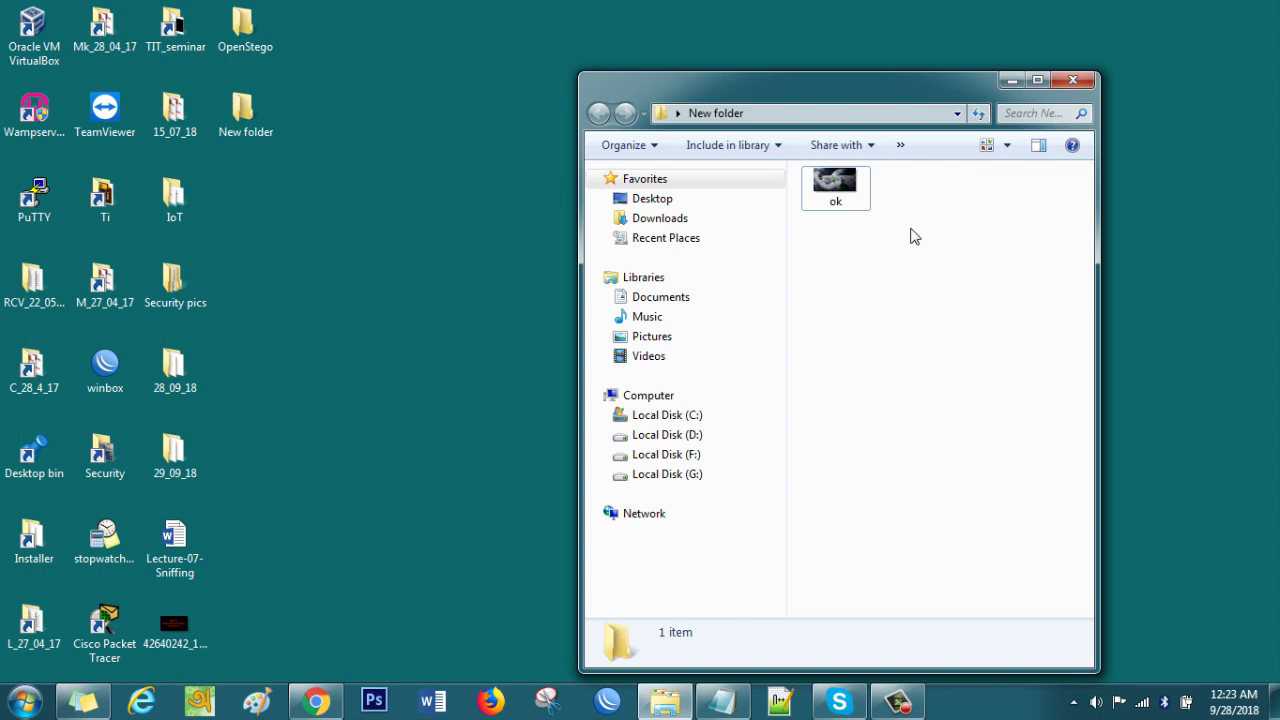
pyautogui.click(826, 192)
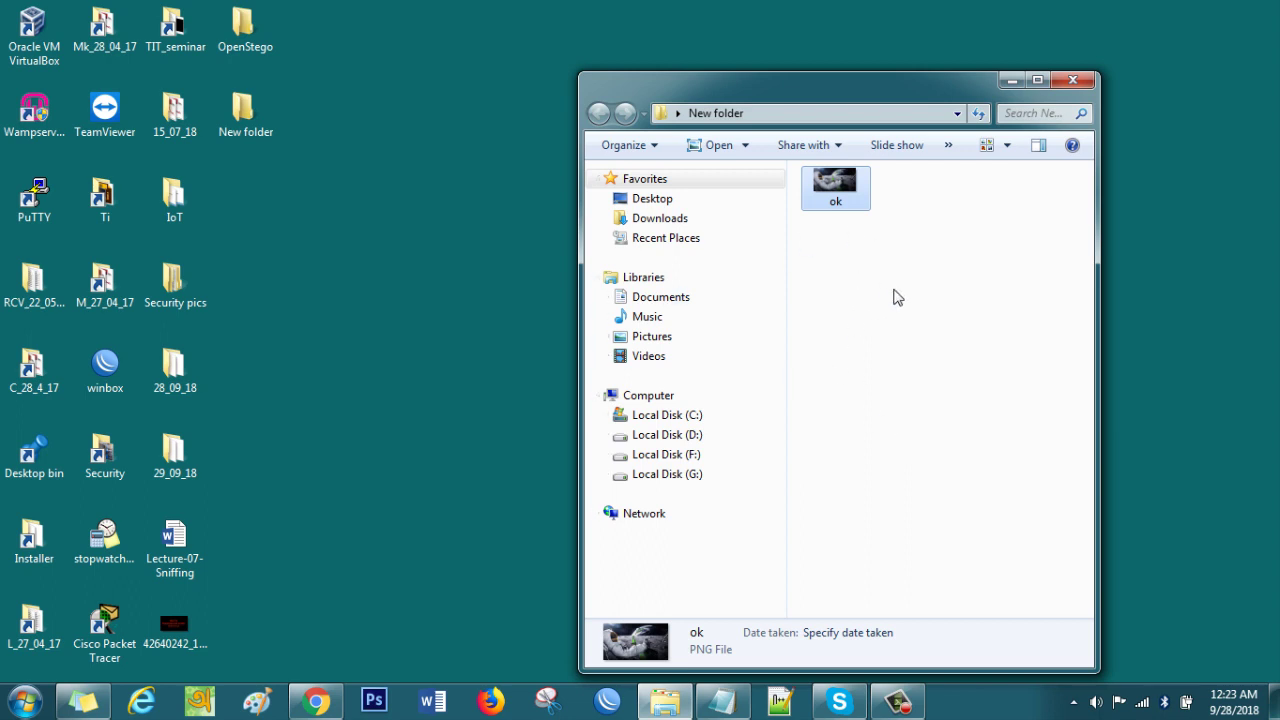
pyautogui.click(1072, 80)
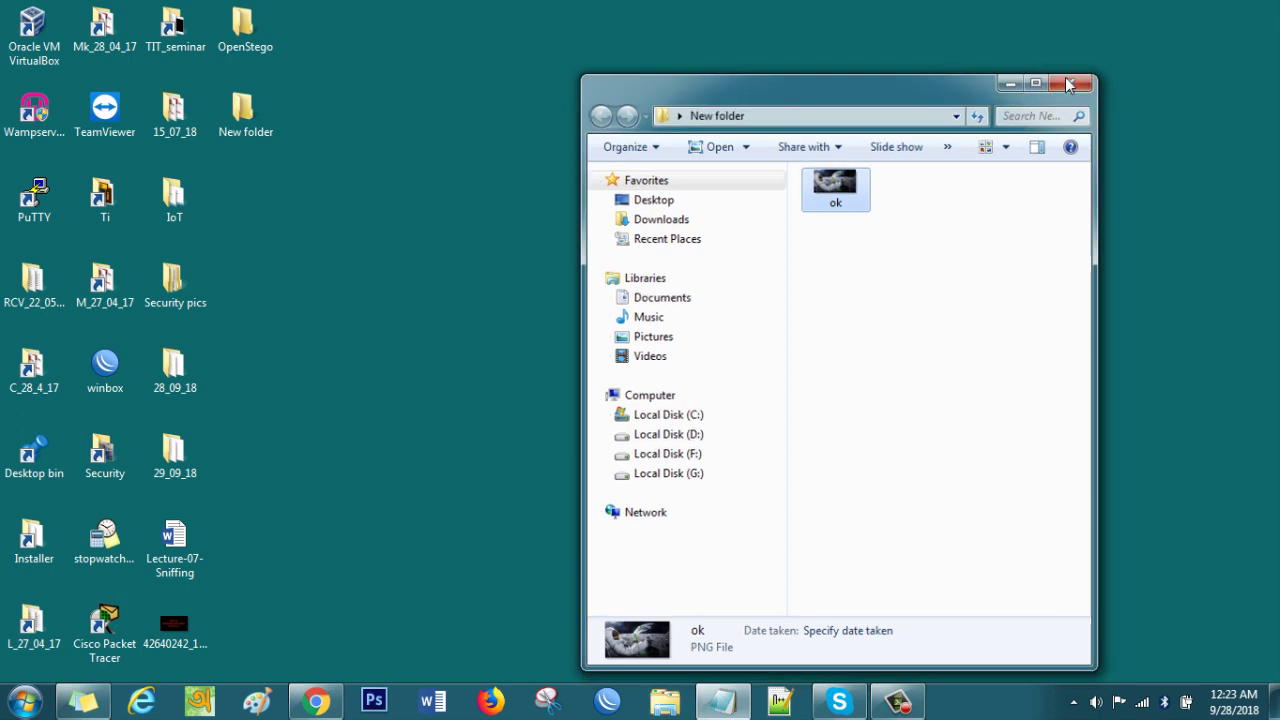
pyautogui.doubleClick(258, 131)
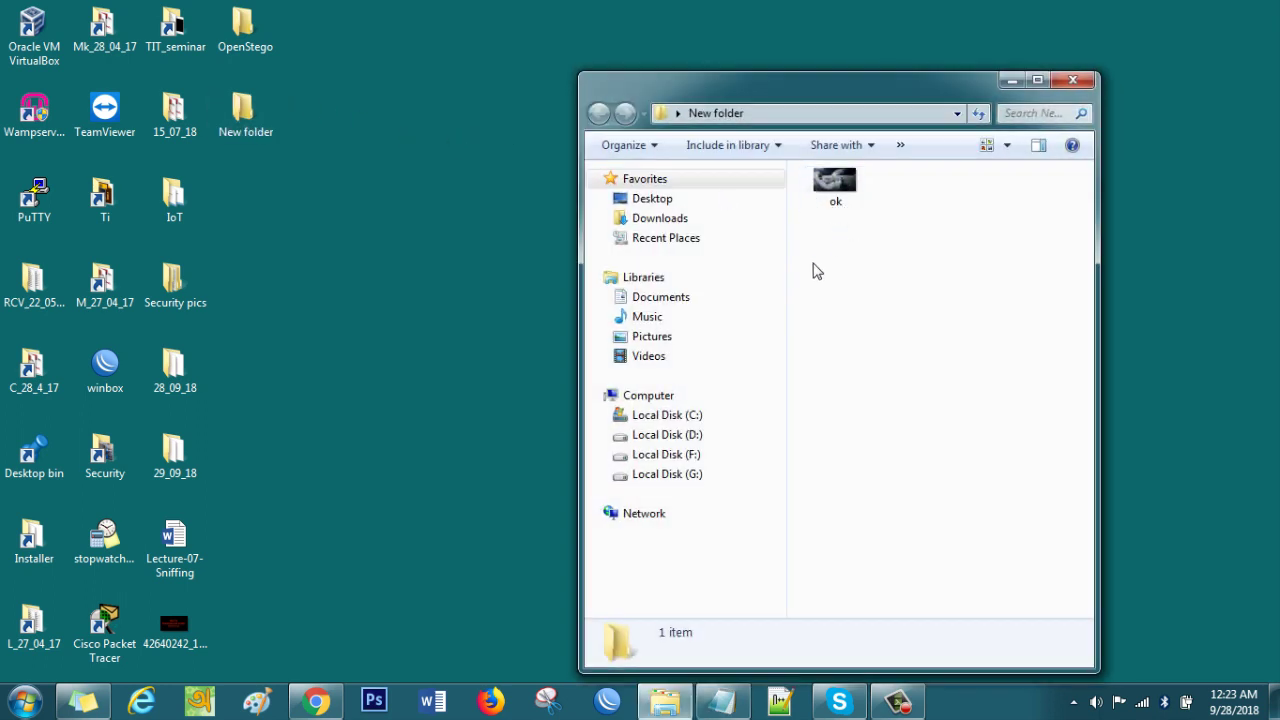
# Launch OpenStego in its data extraction mode and reposition its window so that the ok image in New folder stays in view
pyautogui.click(24, 700)
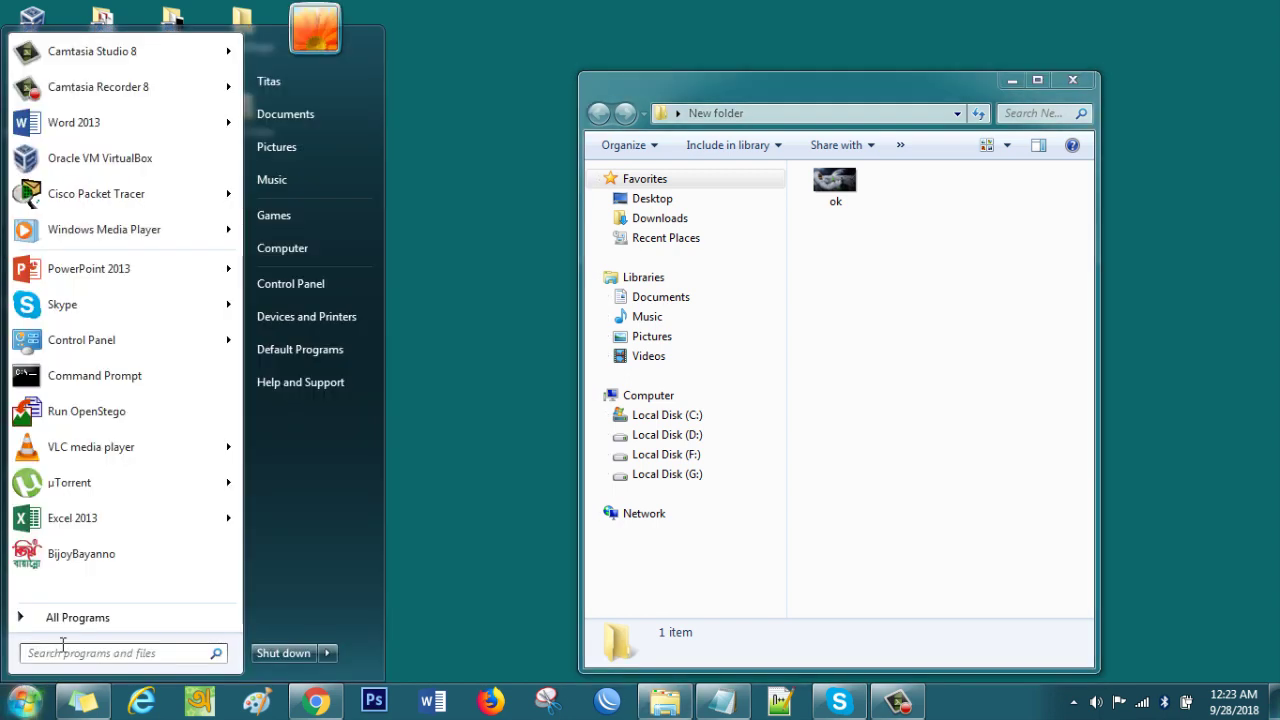
pyautogui.click(62, 615)
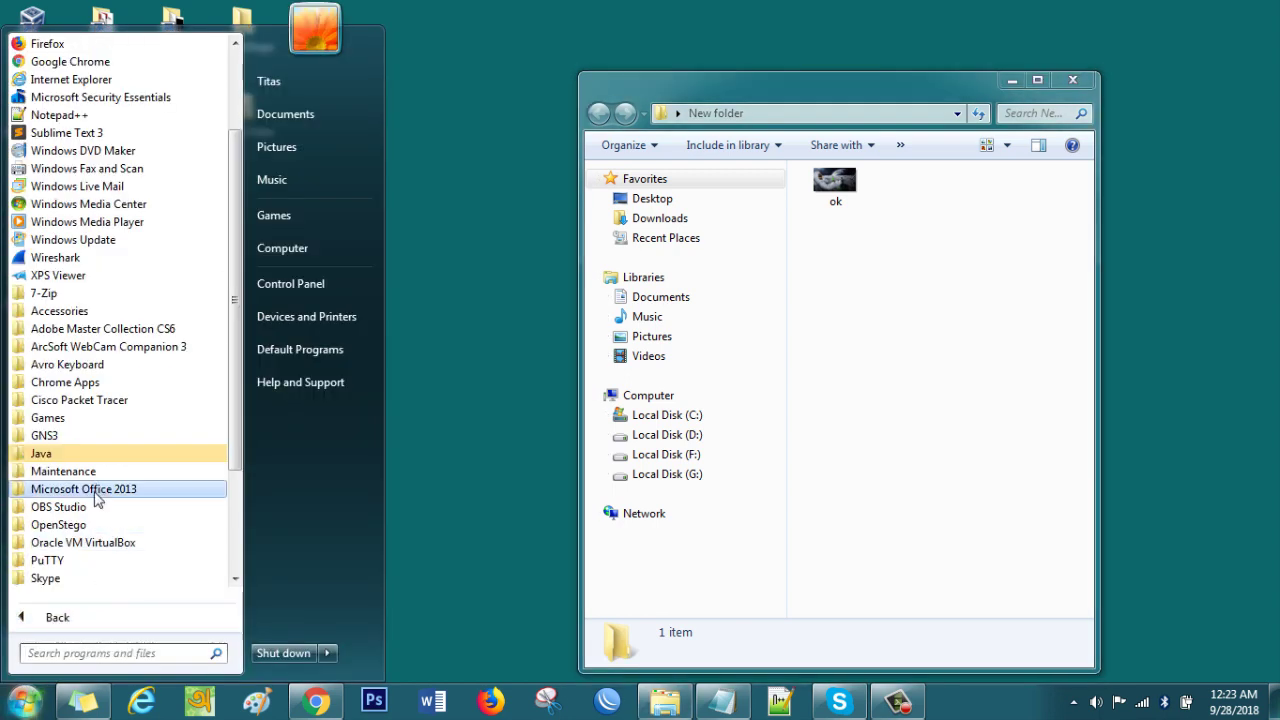
pyautogui.click(88, 525)
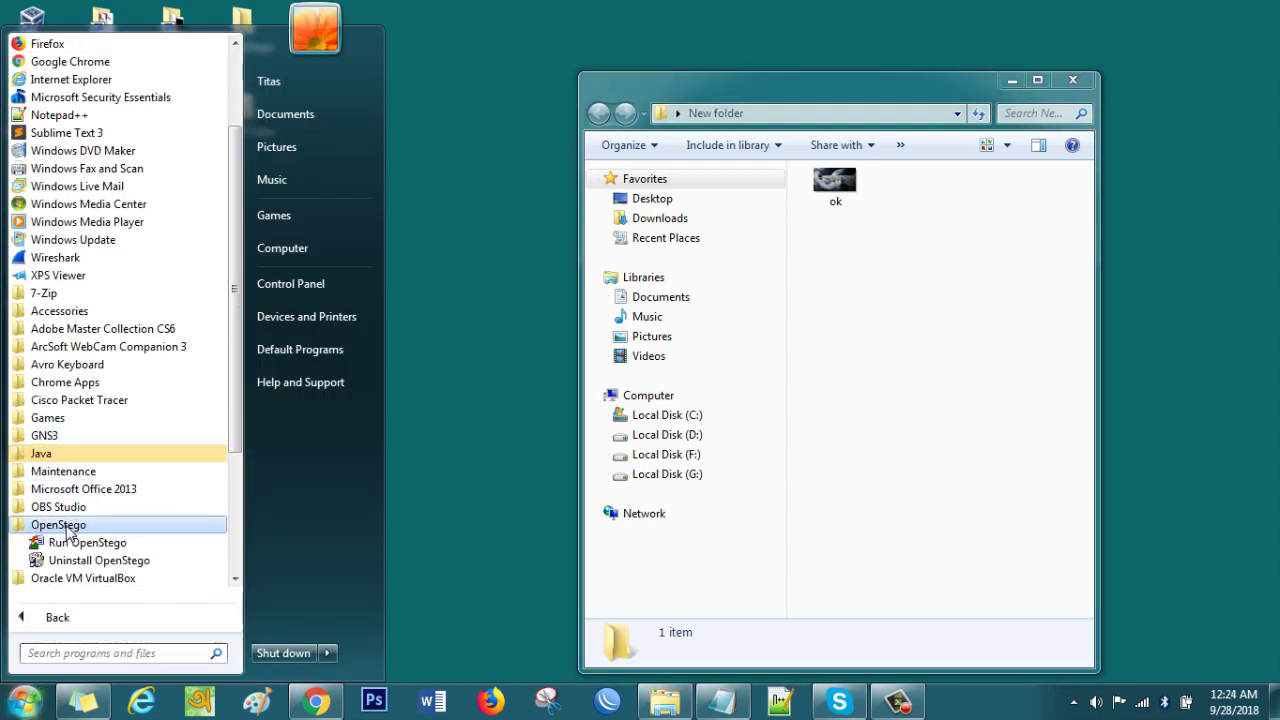
pyautogui.click(88, 543)
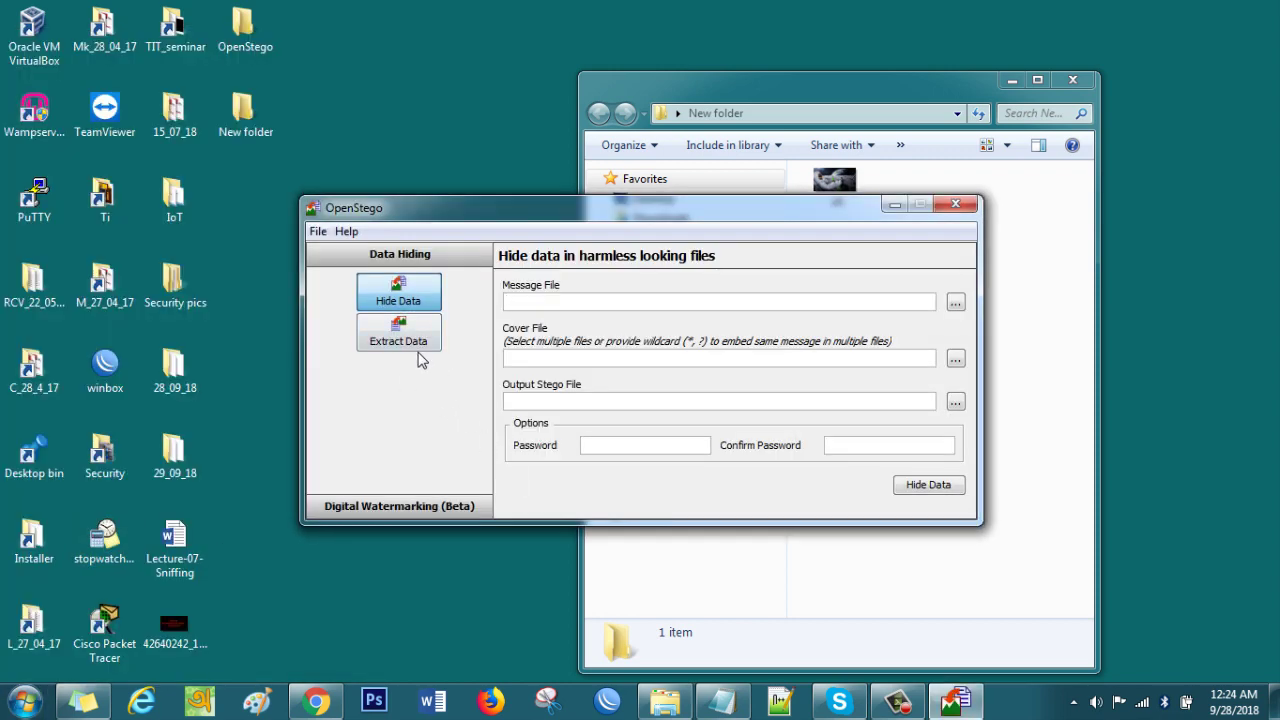
pyautogui.click(410, 345)
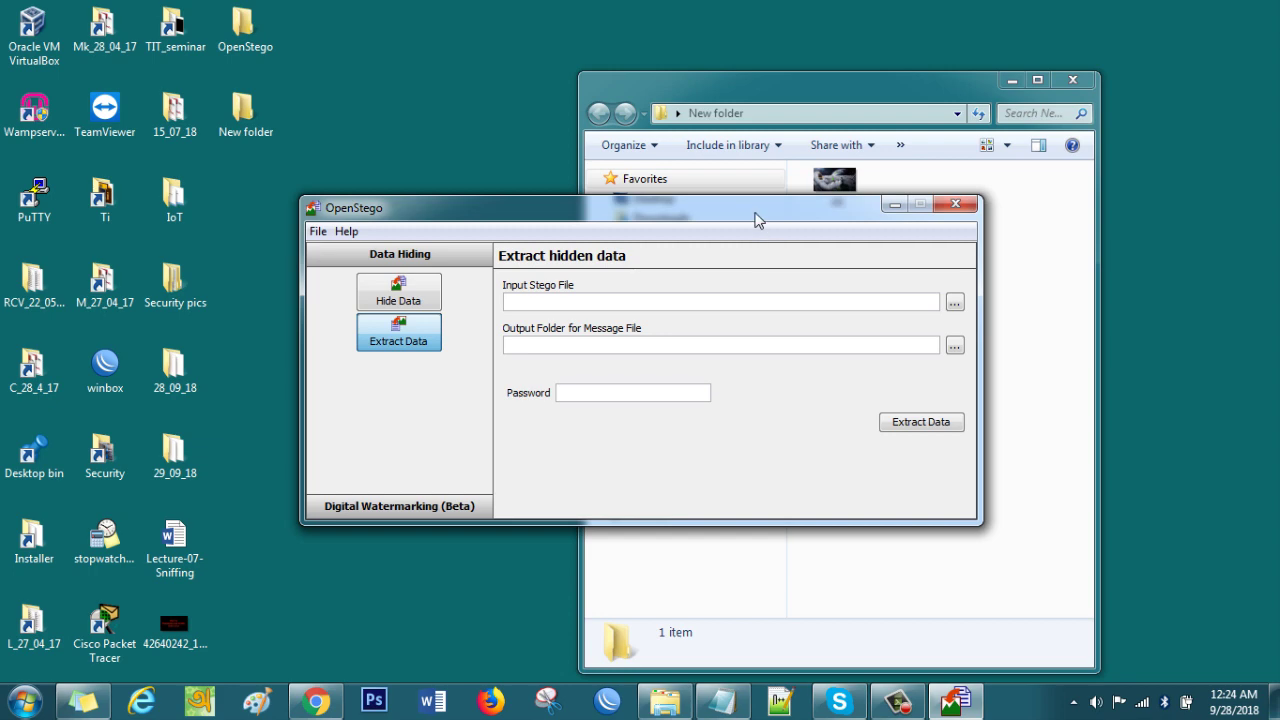
pyautogui.moveTo(754, 220); pyautogui.dragTo(711, 322)
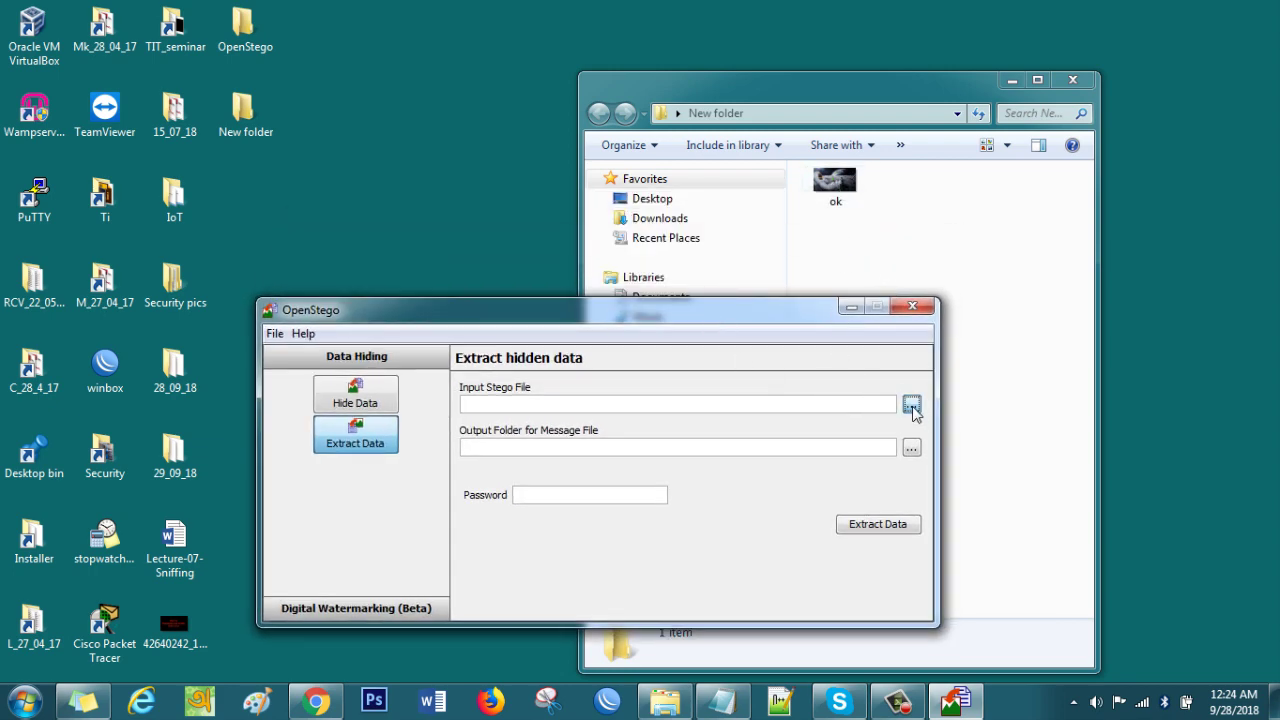
# Set the input stego file to ok.png from New folder on the desktop
pyautogui.click(911, 405)
pyautogui.click(416, 295)
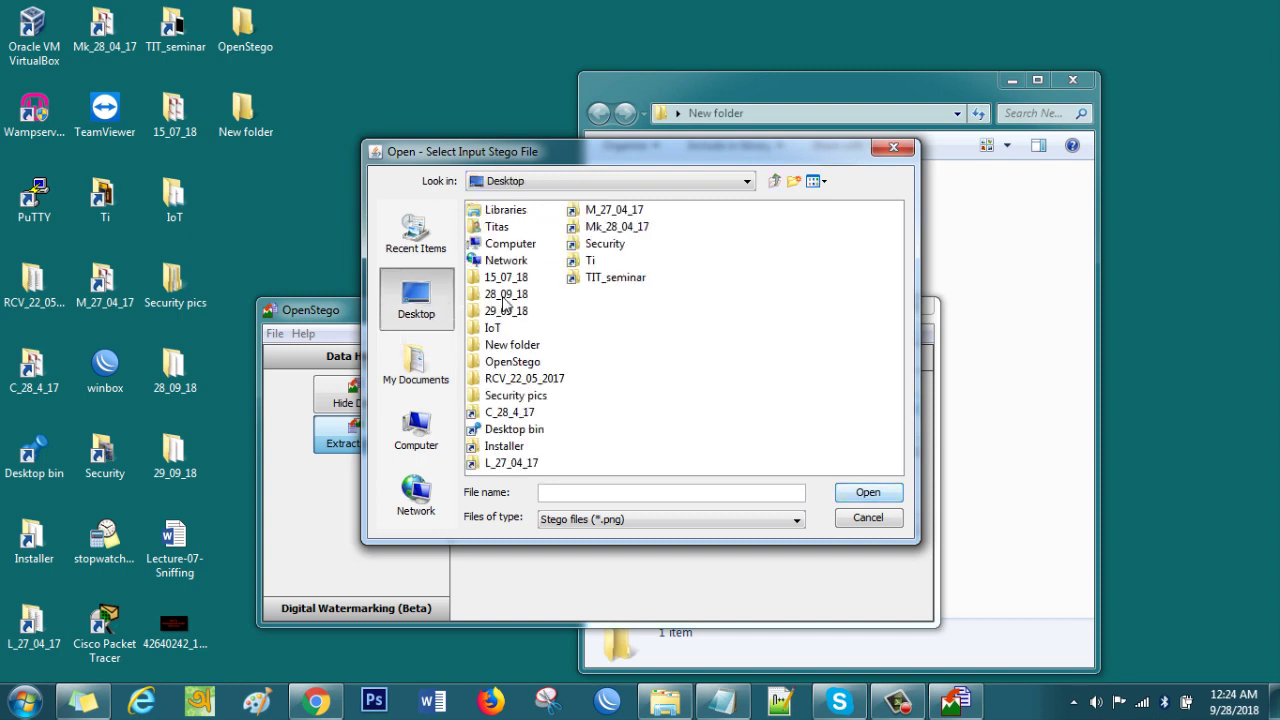
pyautogui.doubleClick(512, 344)
pyautogui.click(488, 214)
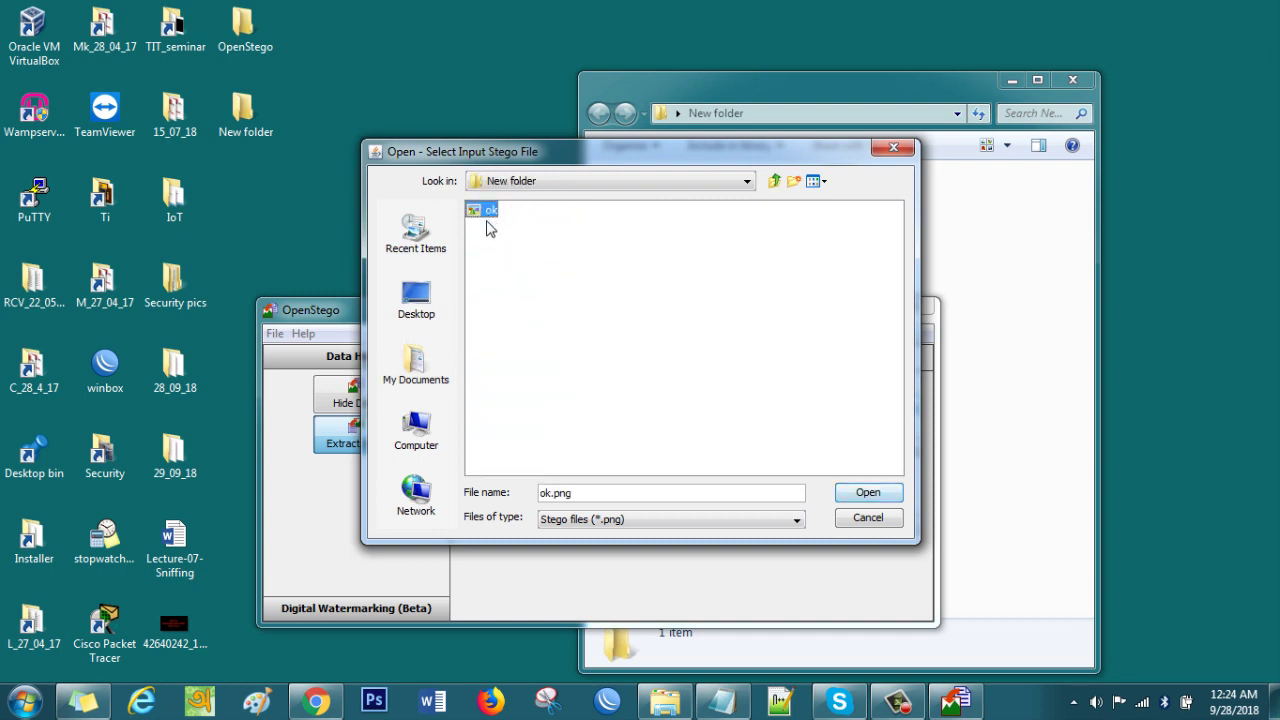
pyautogui.click(862, 494)
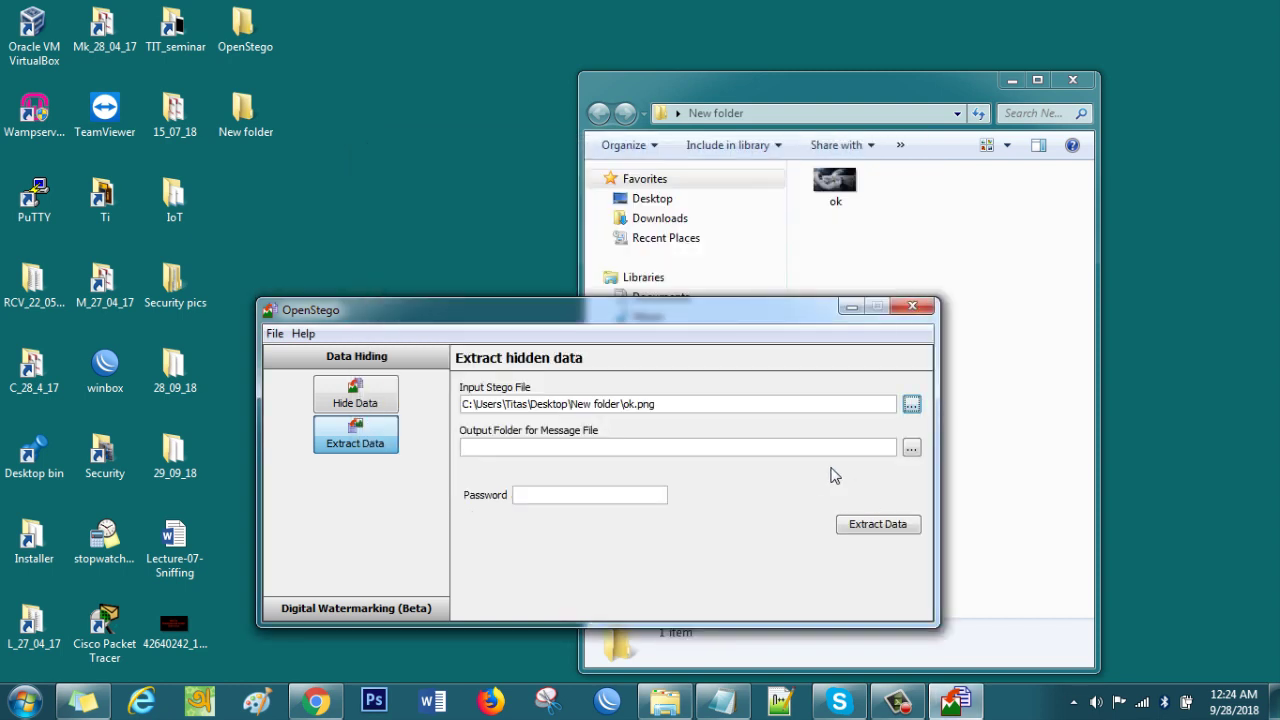
# Create a new folder on the desktop with the default name to hold the extracted message file
pyautogui.rightClick(305, 179)
pyautogui.moveTo(372, 399)
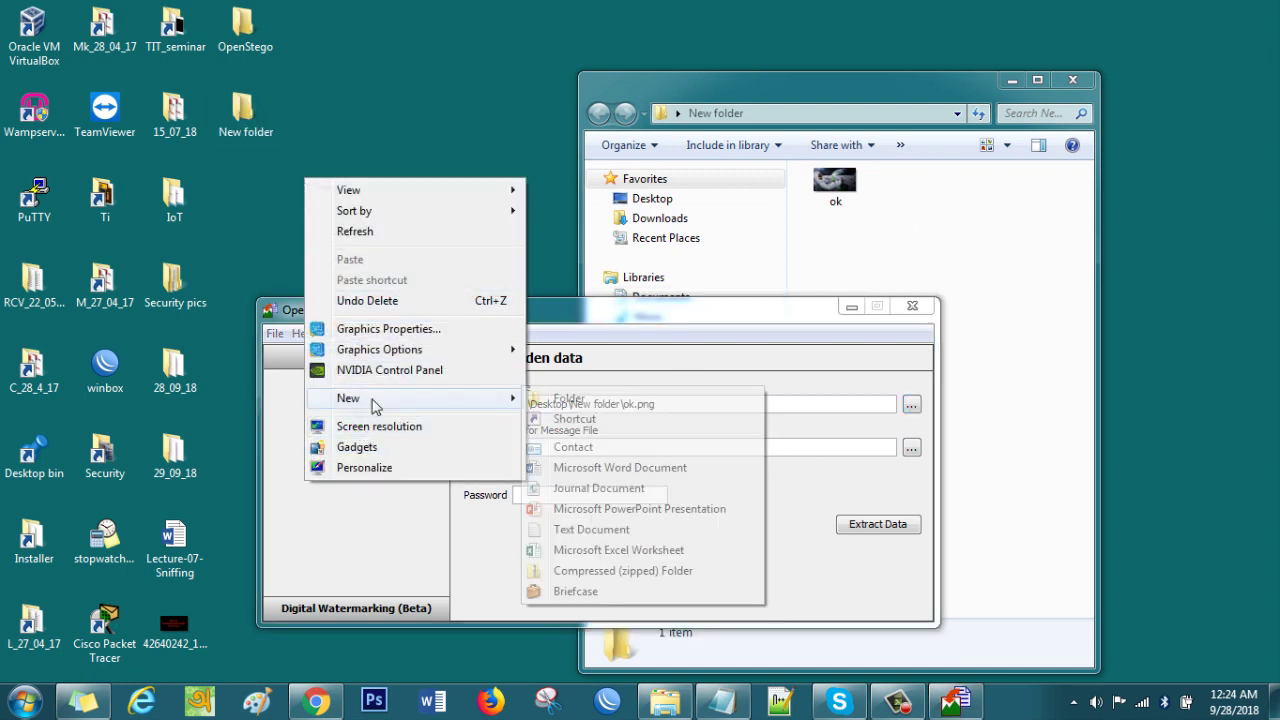
pyautogui.click(545, 398)
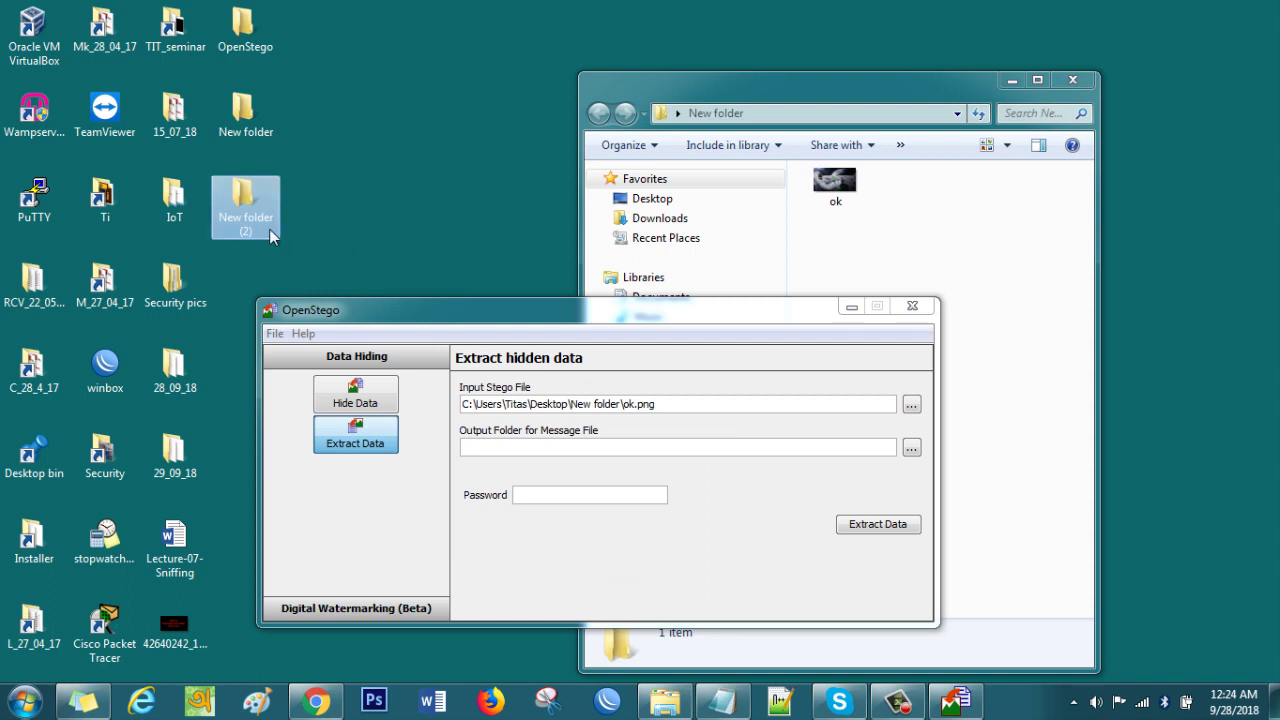
# Set the message file's output folder to New folder (2) on the desktop and extract the hidden data without a password
pyautogui.click(911, 448)
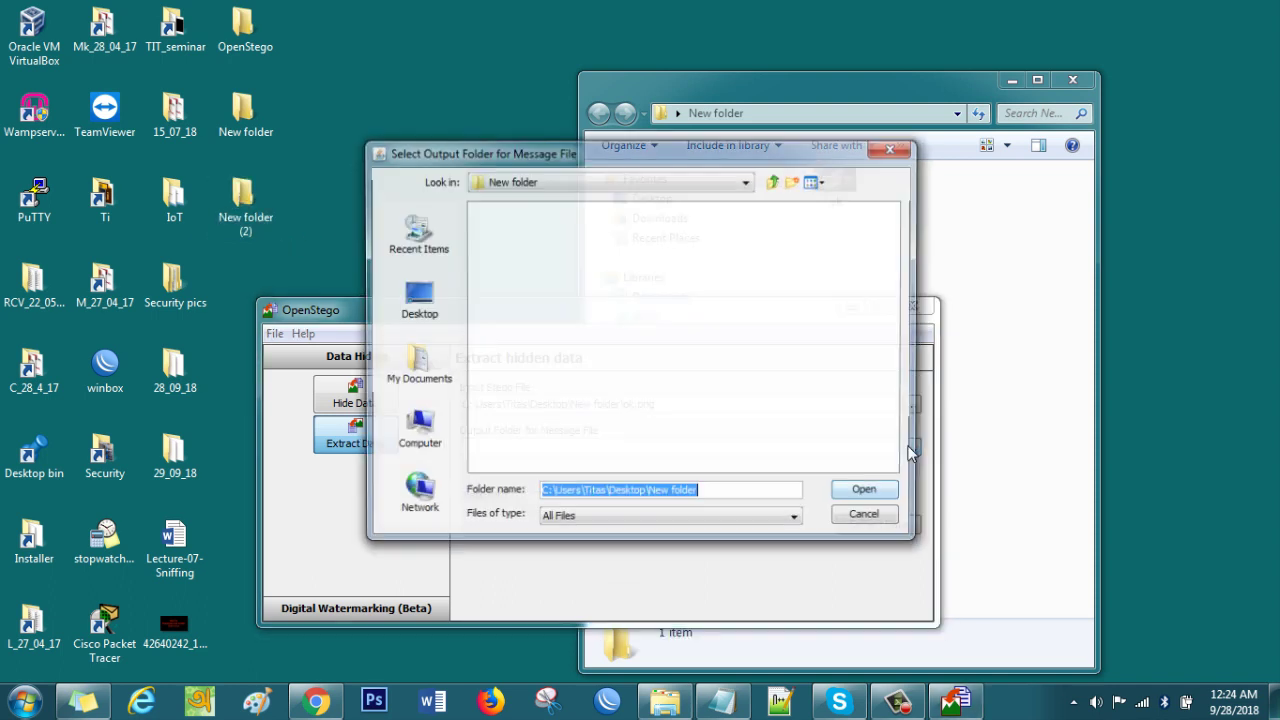
pyautogui.click(420, 294)
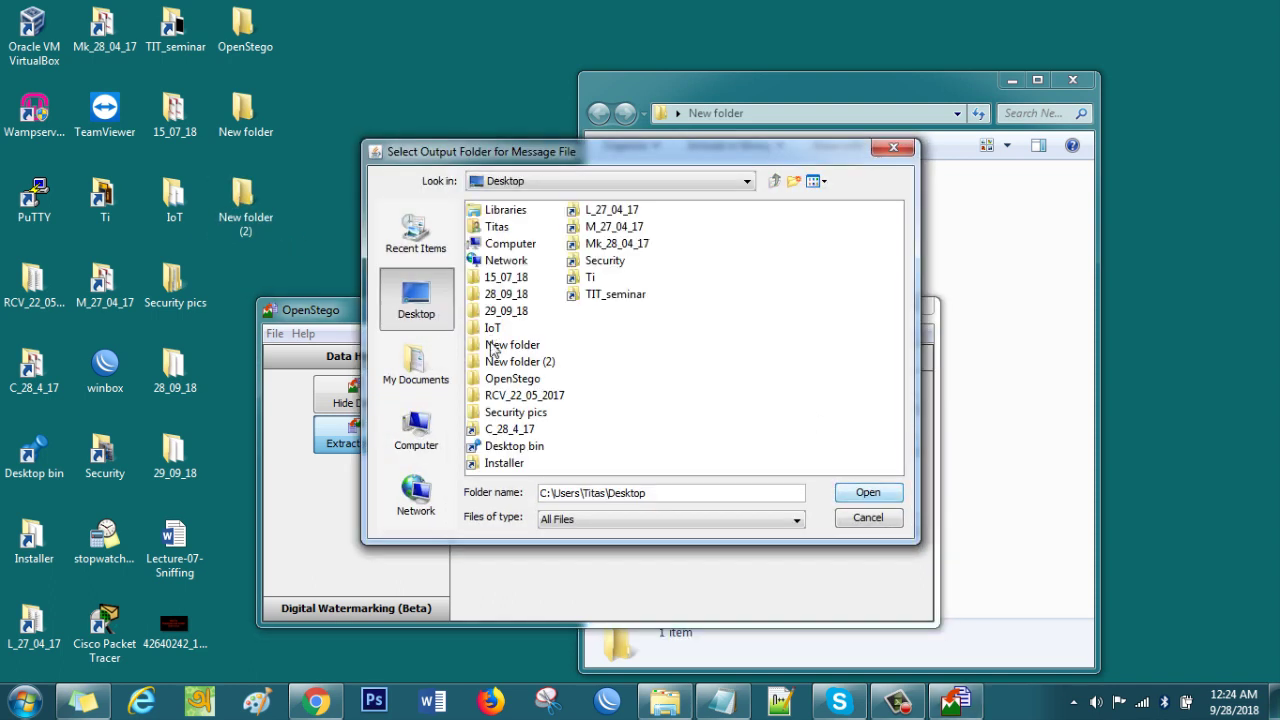
pyautogui.click(516, 362)
pyautogui.click(867, 492)
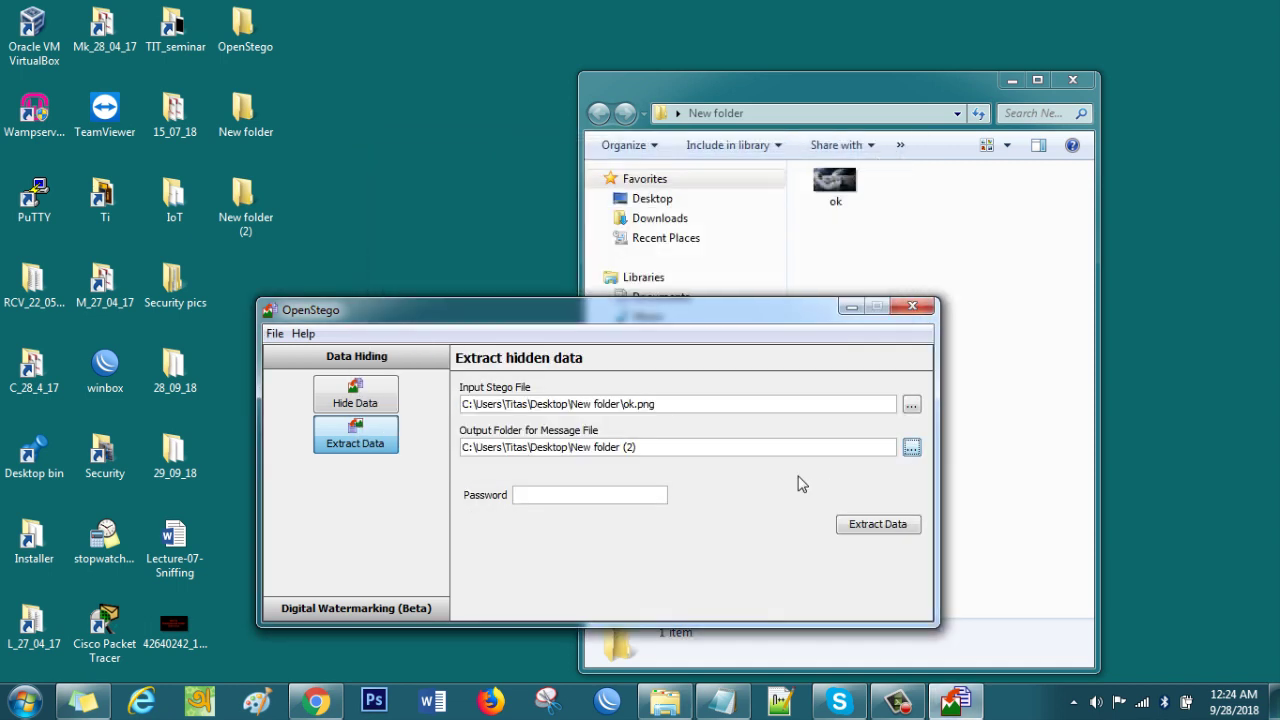
pyautogui.click(877, 525)
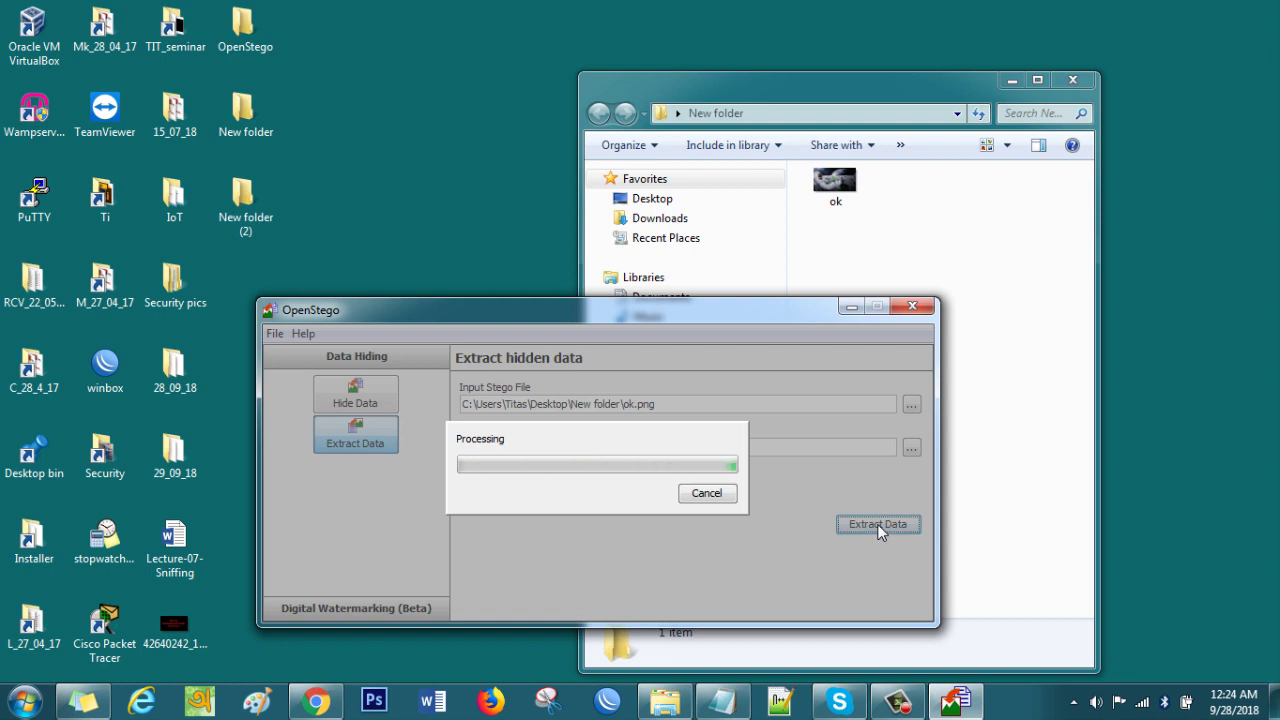
pyautogui.click(596, 492)
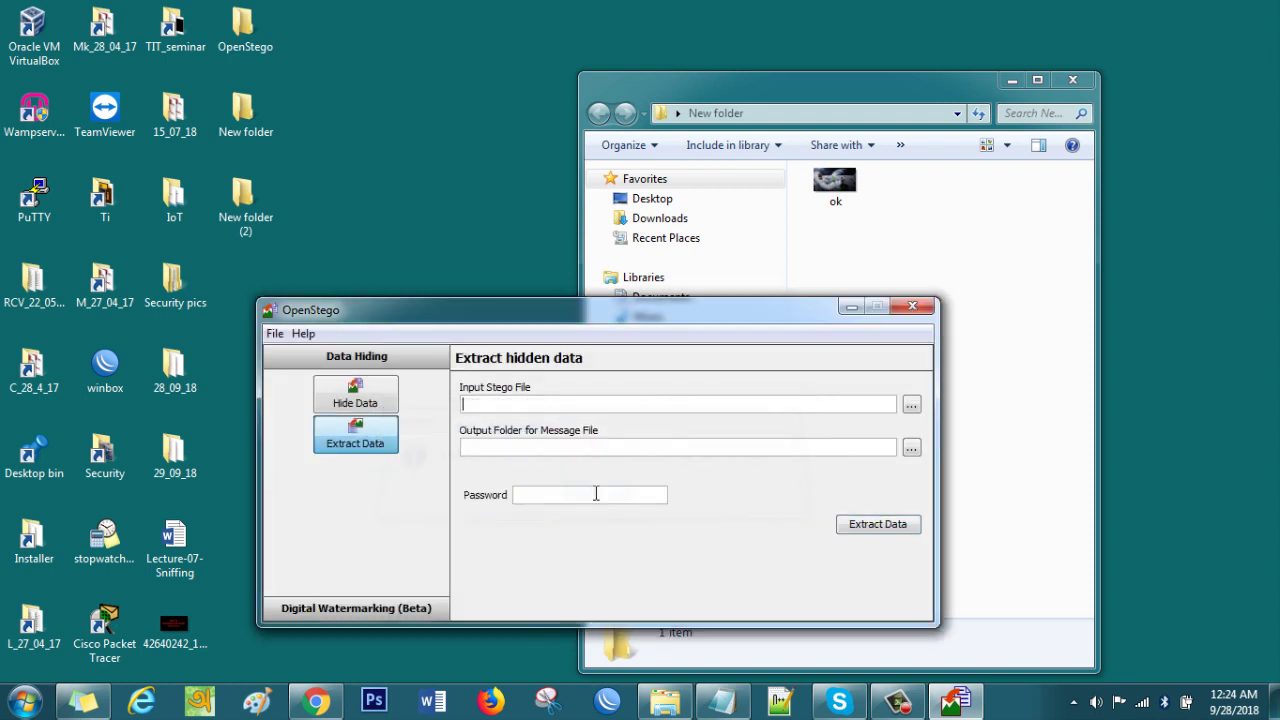
# Open New folder (2) on the desktop, move and widen its window, and view the extracted Card information text file
pyautogui.doubleClick(233, 211)
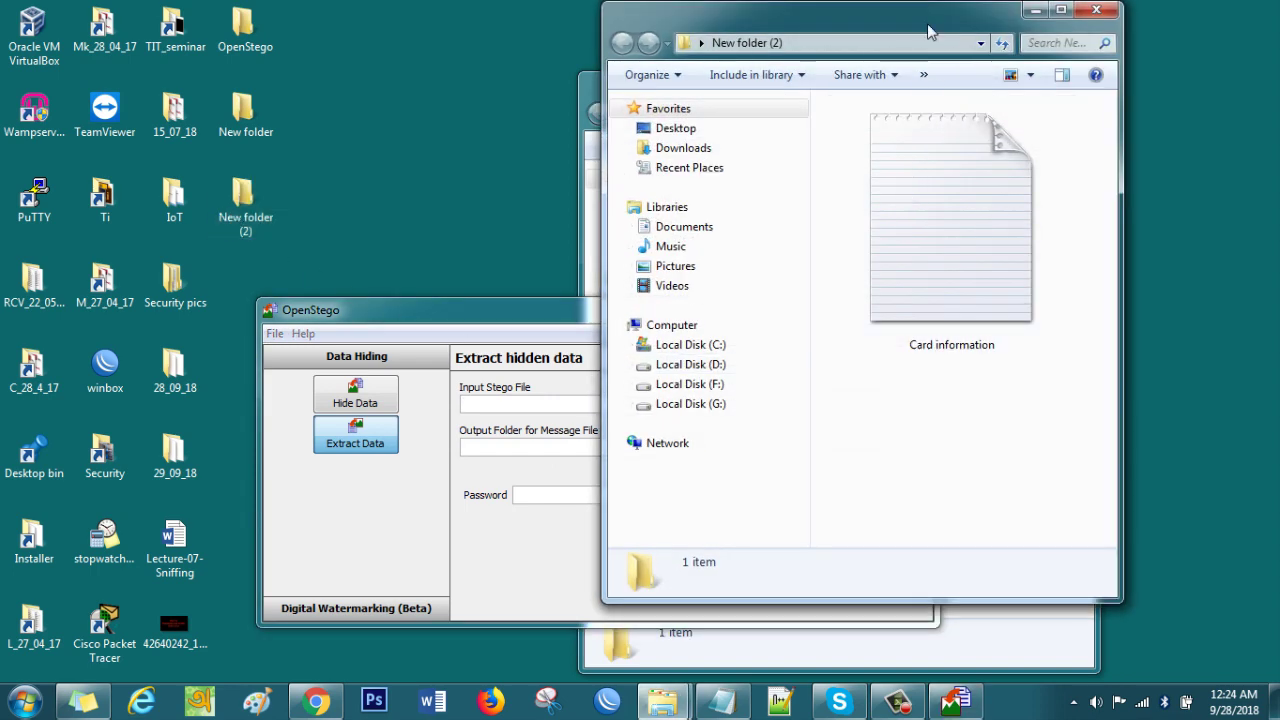
pyautogui.moveTo(928, 28); pyautogui.dragTo(677, 35)
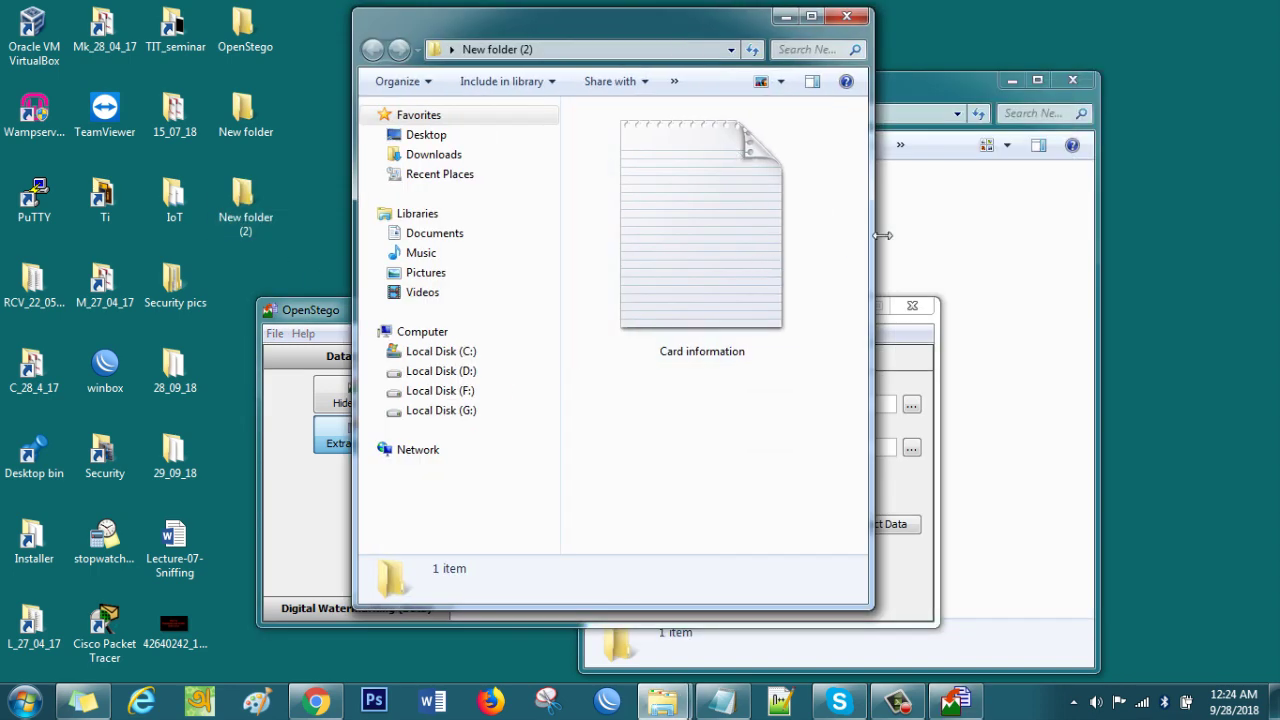
pyautogui.moveTo(882, 235); pyautogui.dragTo(1149, 235)
pyautogui.doubleClick(729, 263)
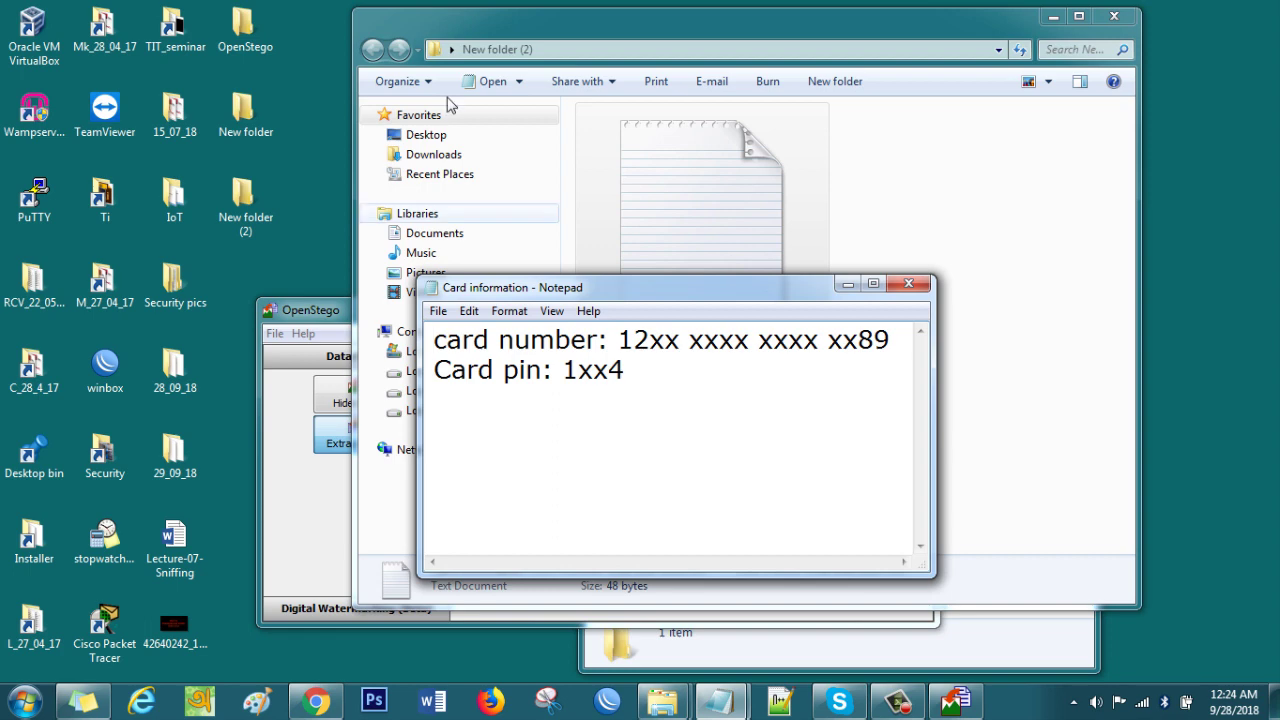
# Open the original Card information text file from the OpenStego desktop folder to compare it with the extracted copy
pyautogui.doubleClick(240, 33)
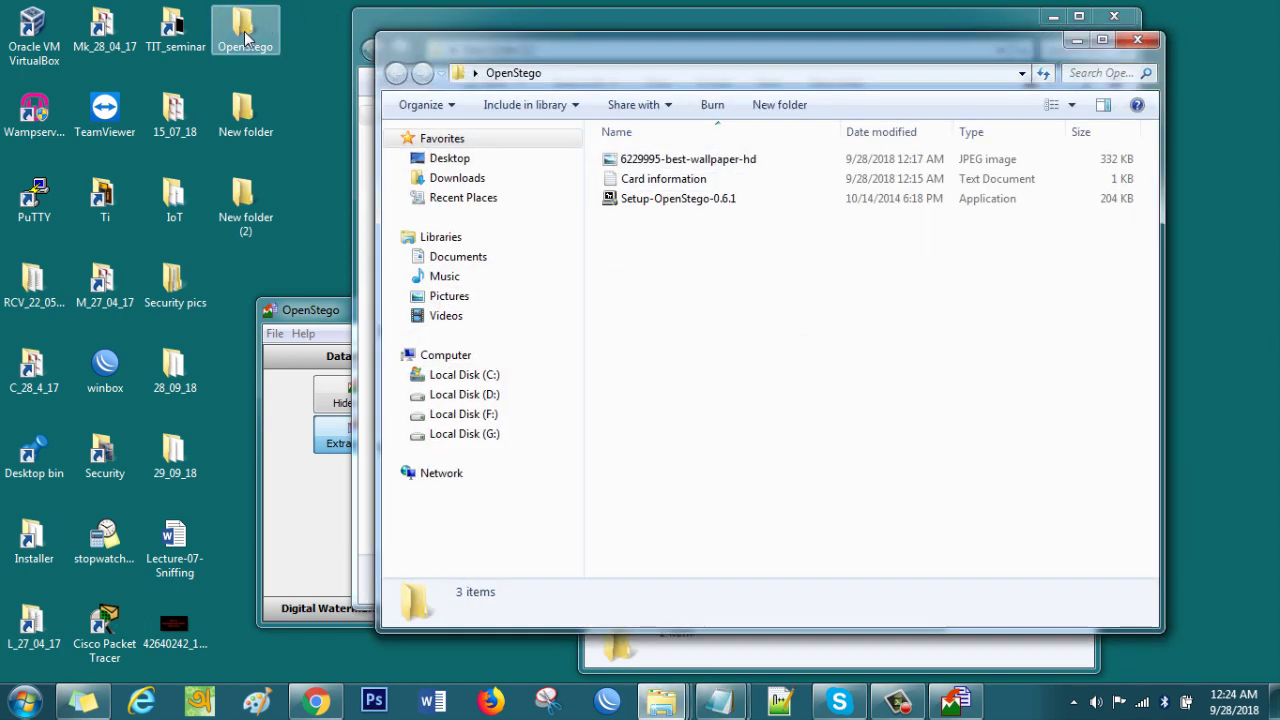
pyautogui.click(677, 182)
pyautogui.doubleClick(677, 182)
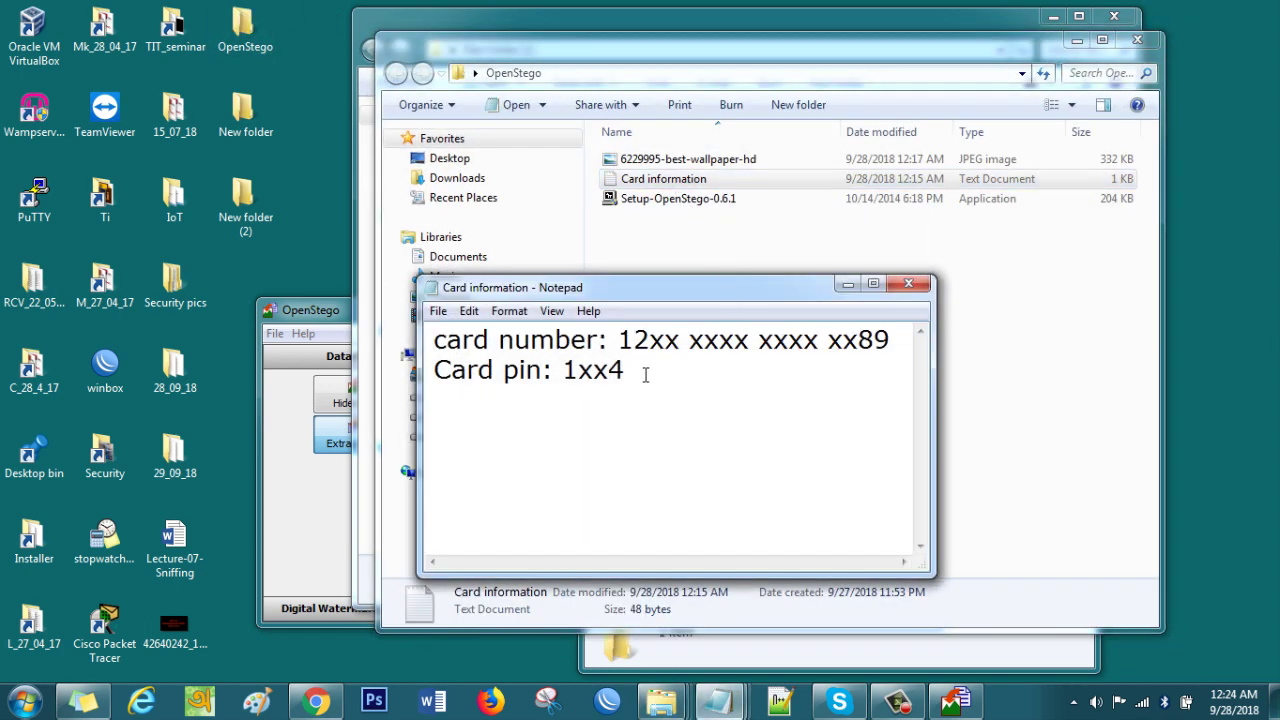